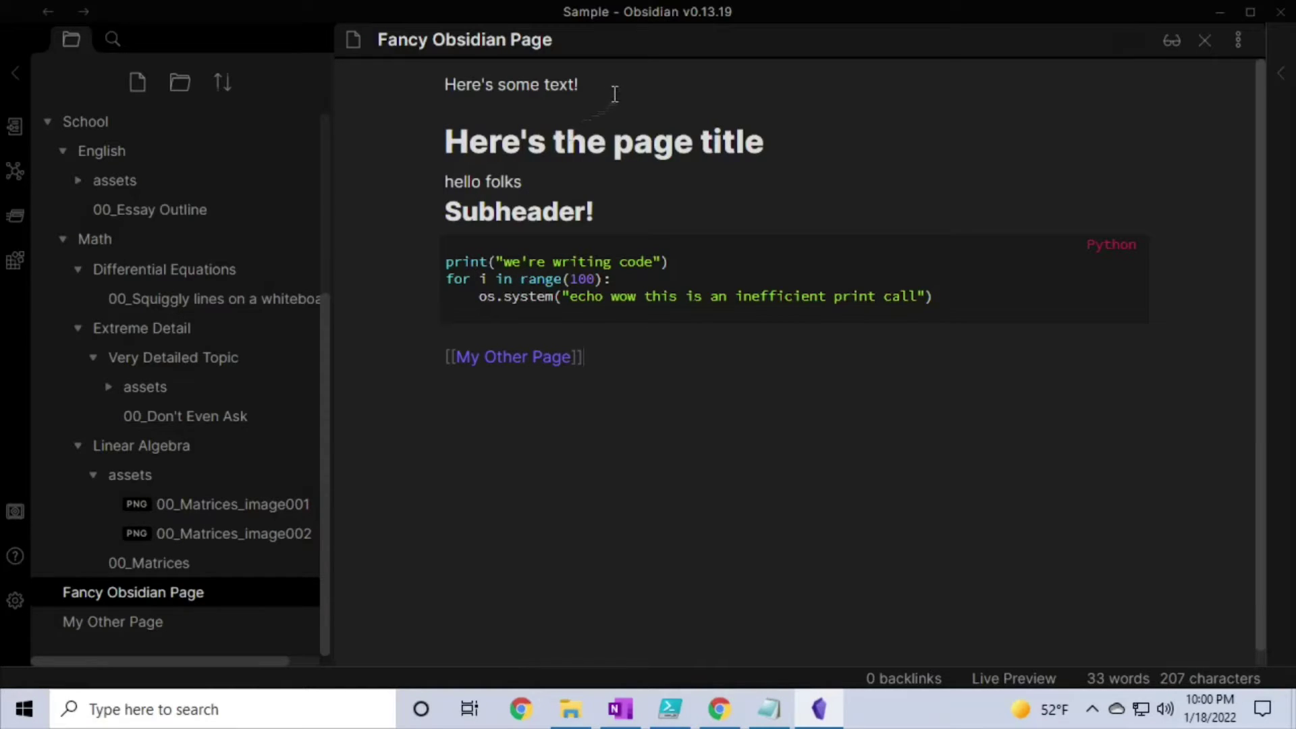
Step through the page's lines to reveal their markdown, and check the raw file in Notepad.
click(616, 94)
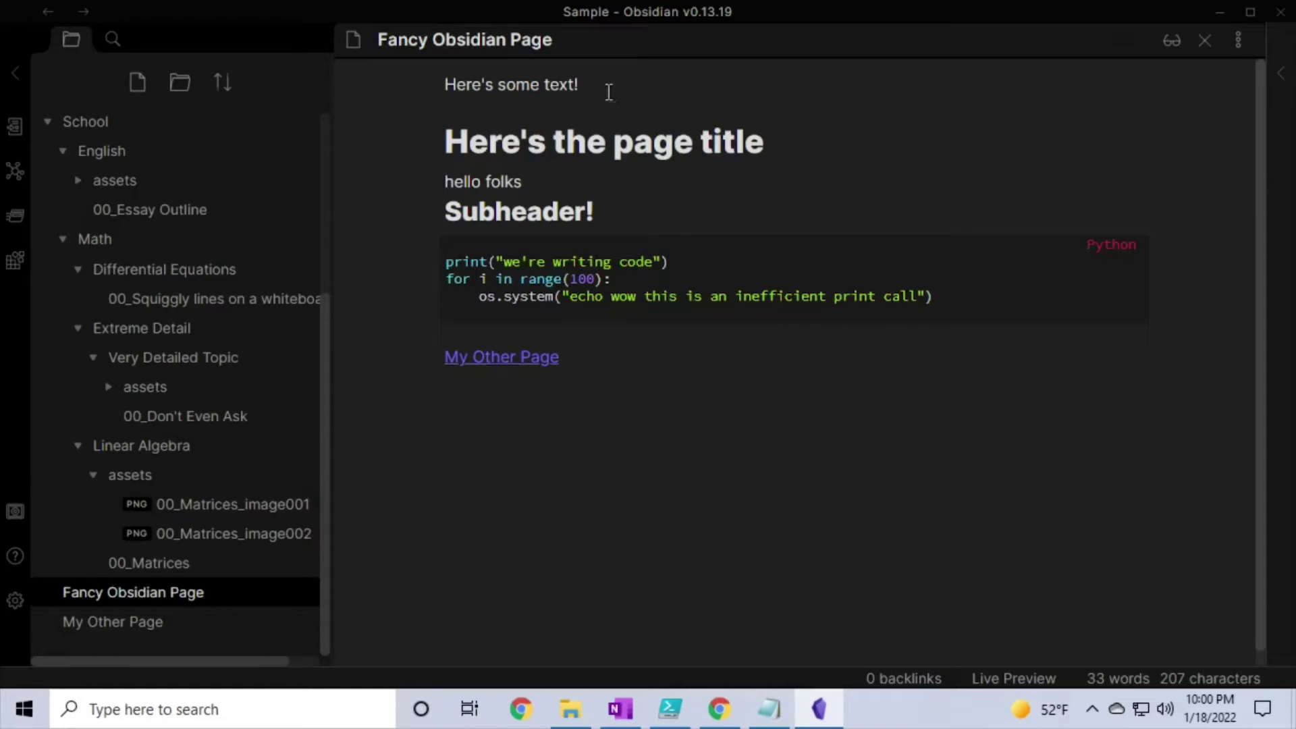
key(Down)
key(Down)
key(Down)
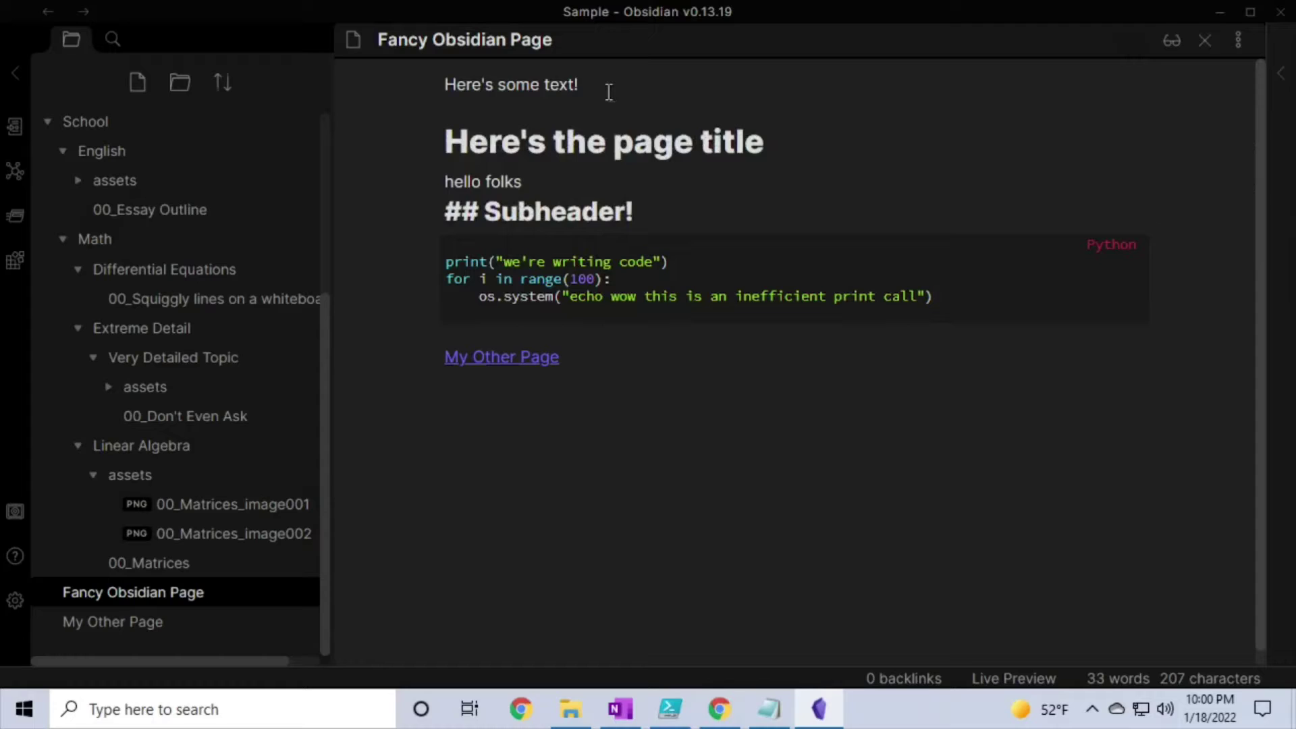
key(Down)
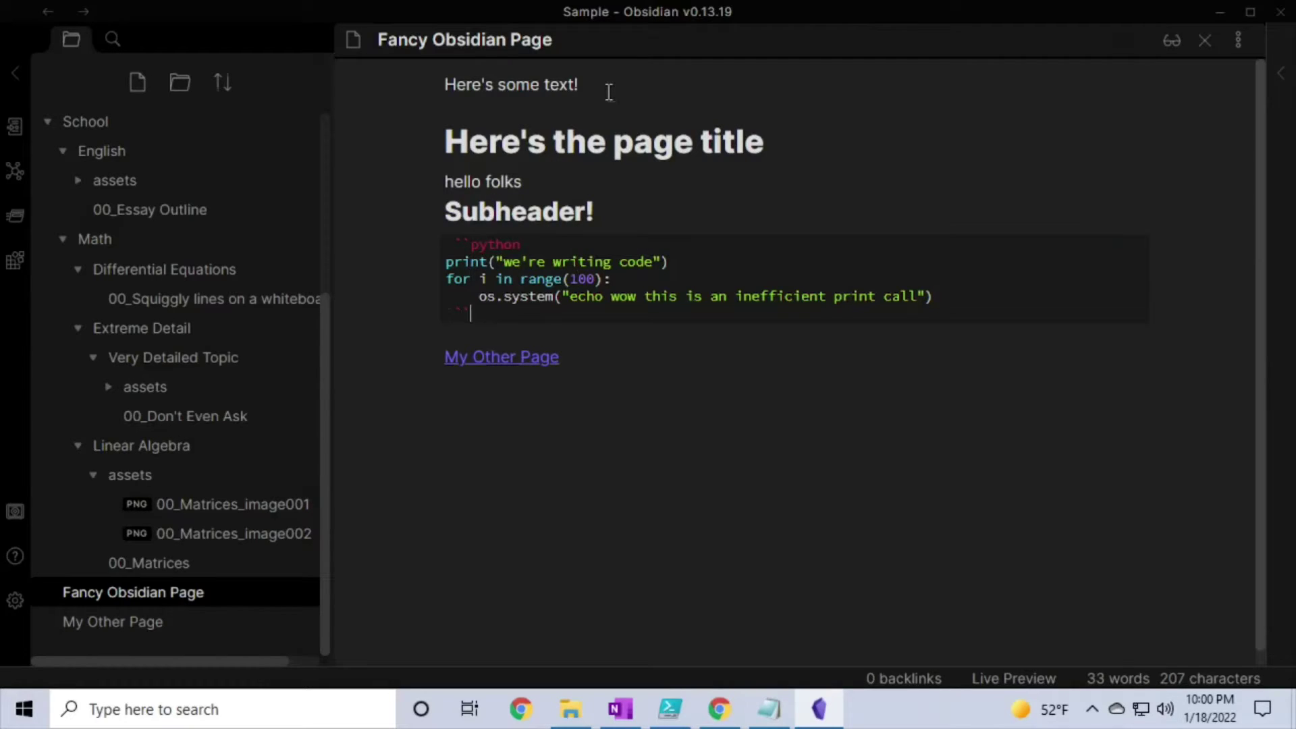
key(Down)
key(Down)
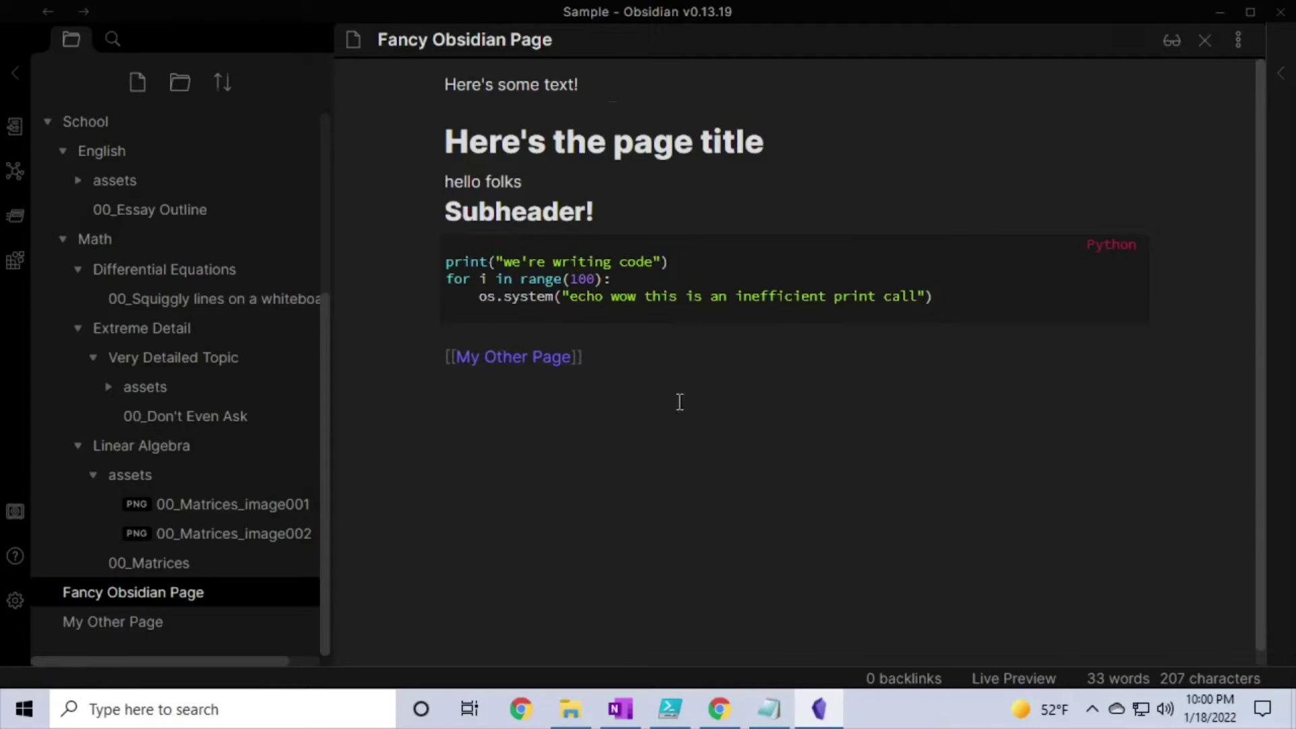
click(772, 721)
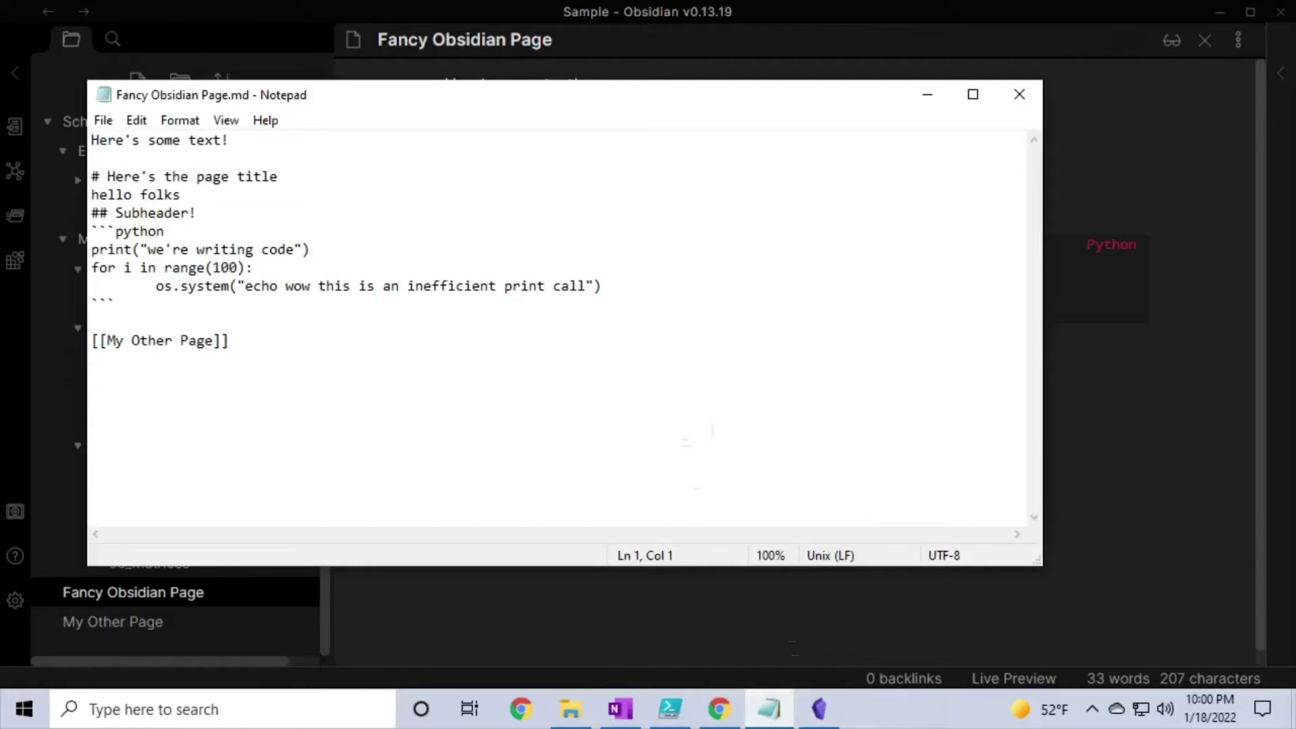
click(1090, 395)
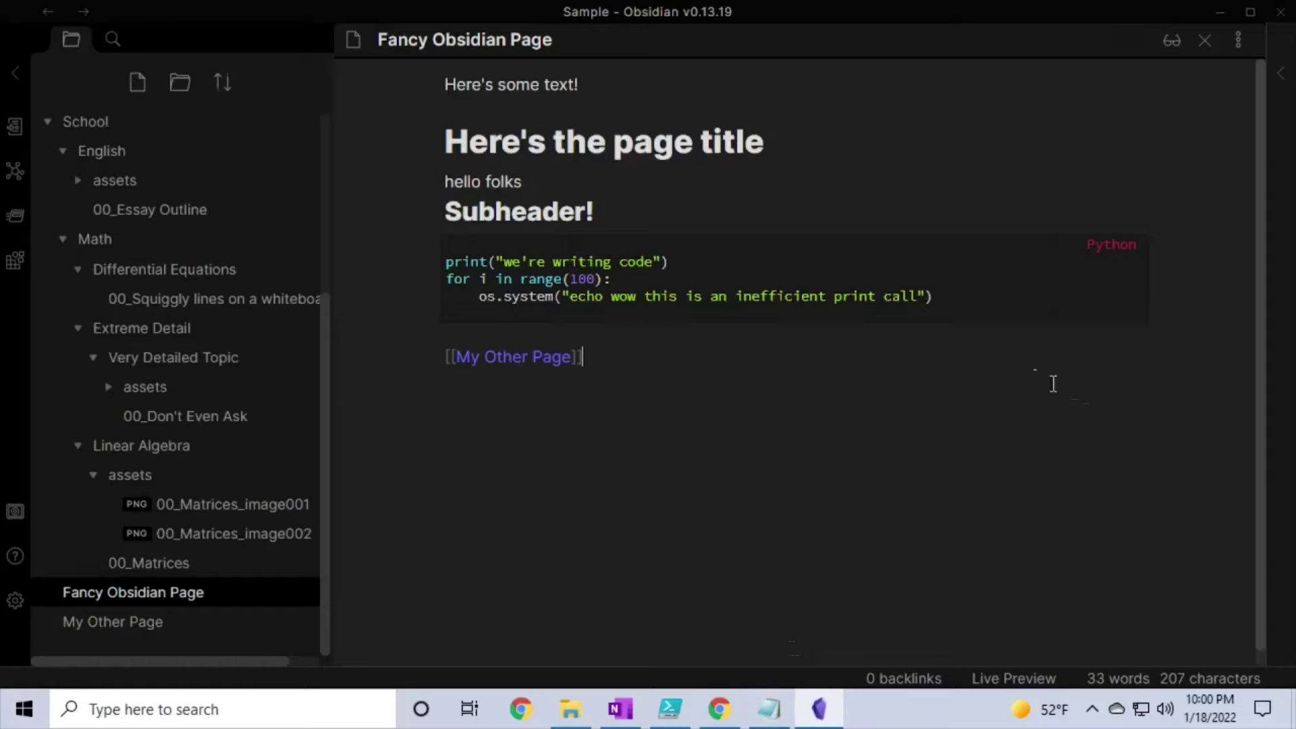
On My Other Page, append \frac{1}{3}+\cdot\cdot\cdot to the sum formula.
click(531, 357)
click(892, 161)
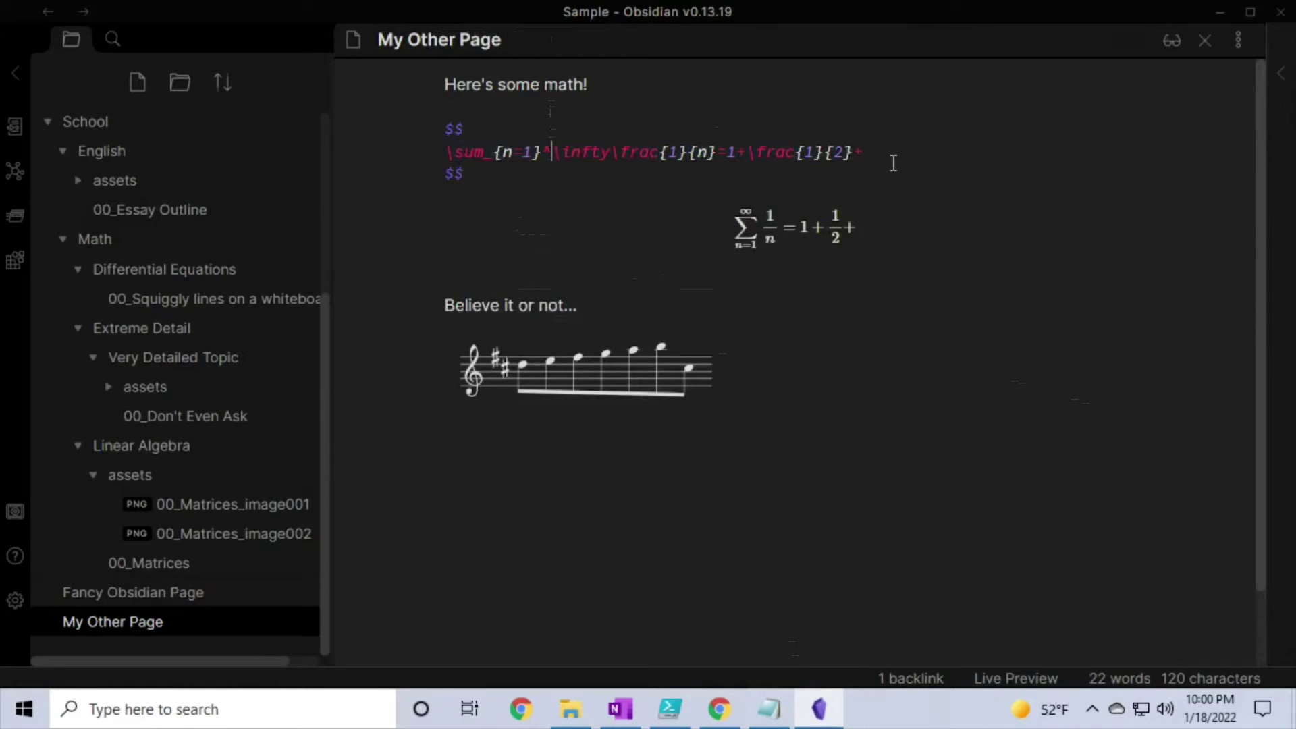
text(\frac{1}{3}+)
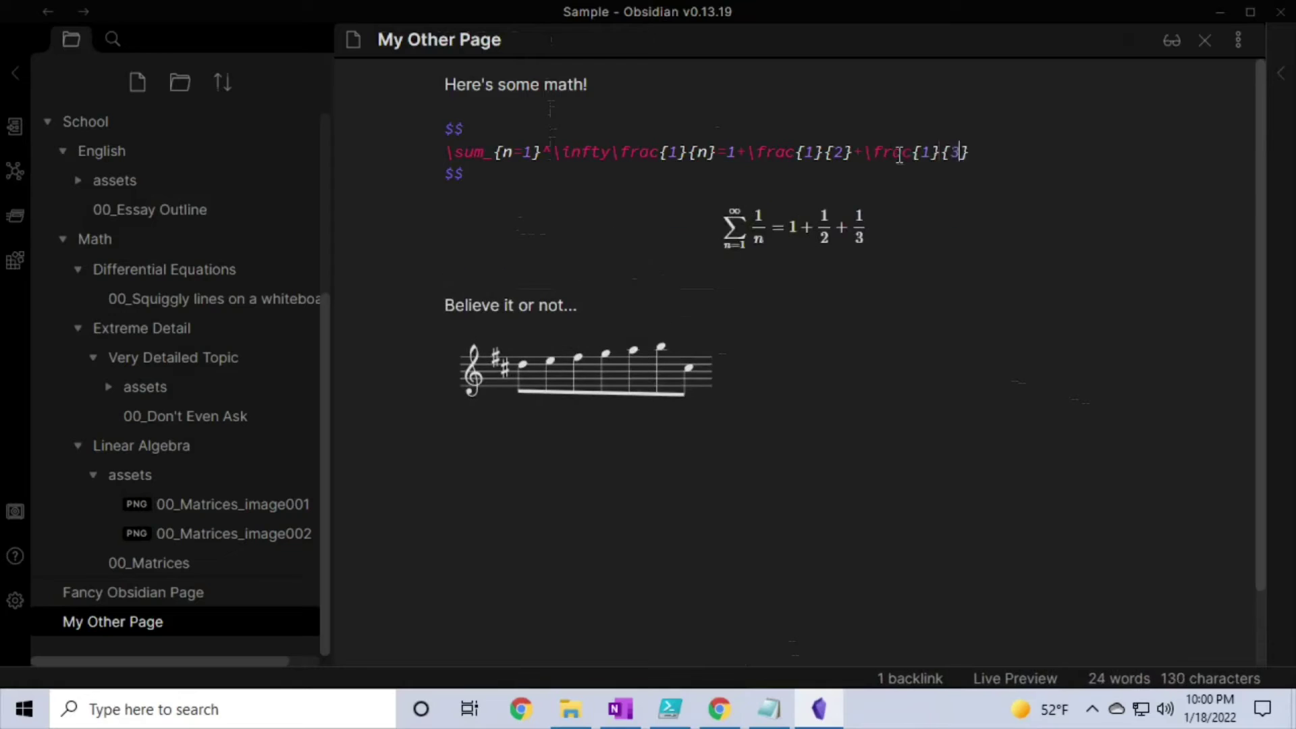
text(\cdot)
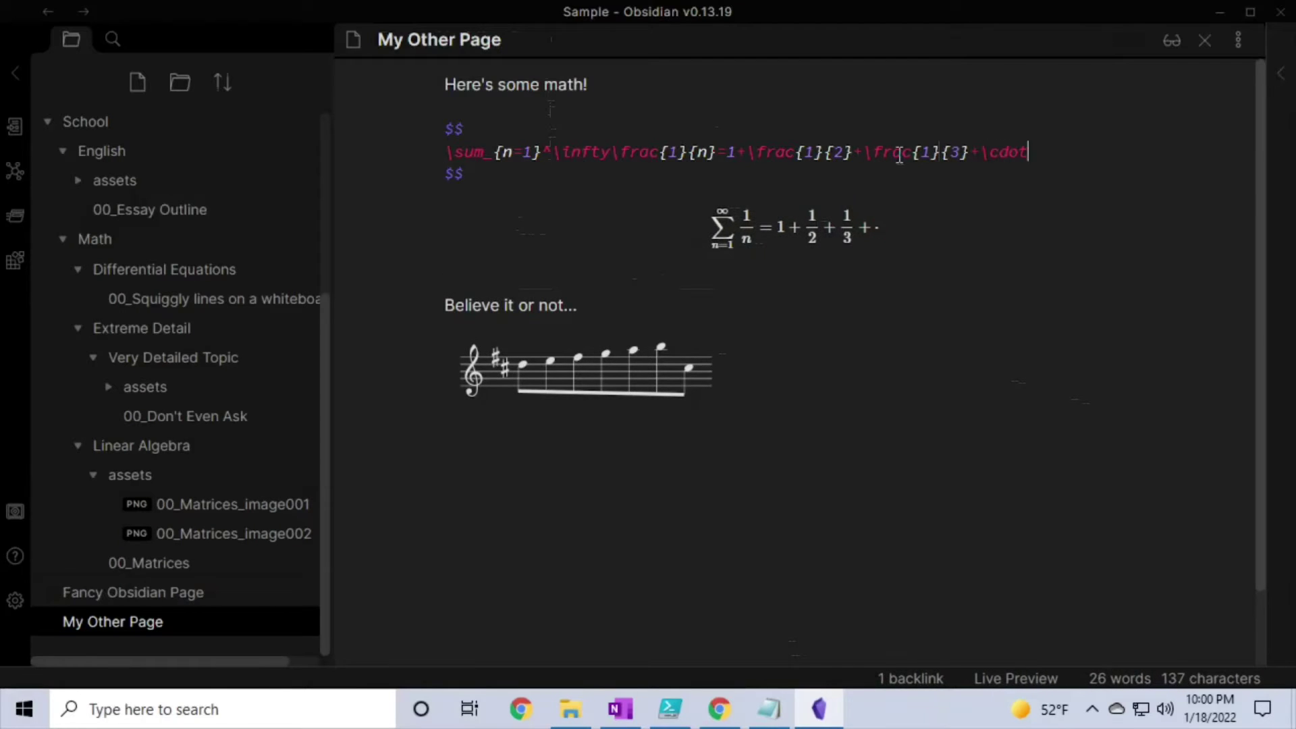
text(\cdot\cdot)
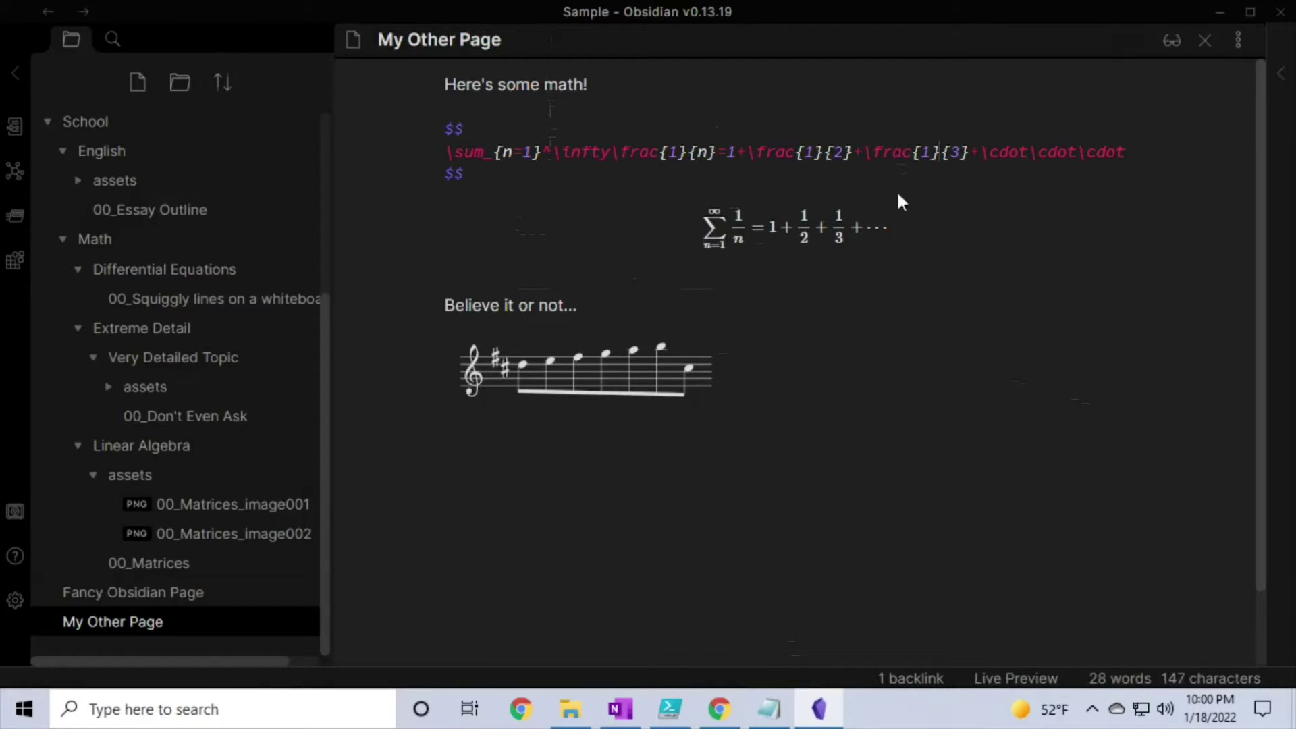
click(756, 300)
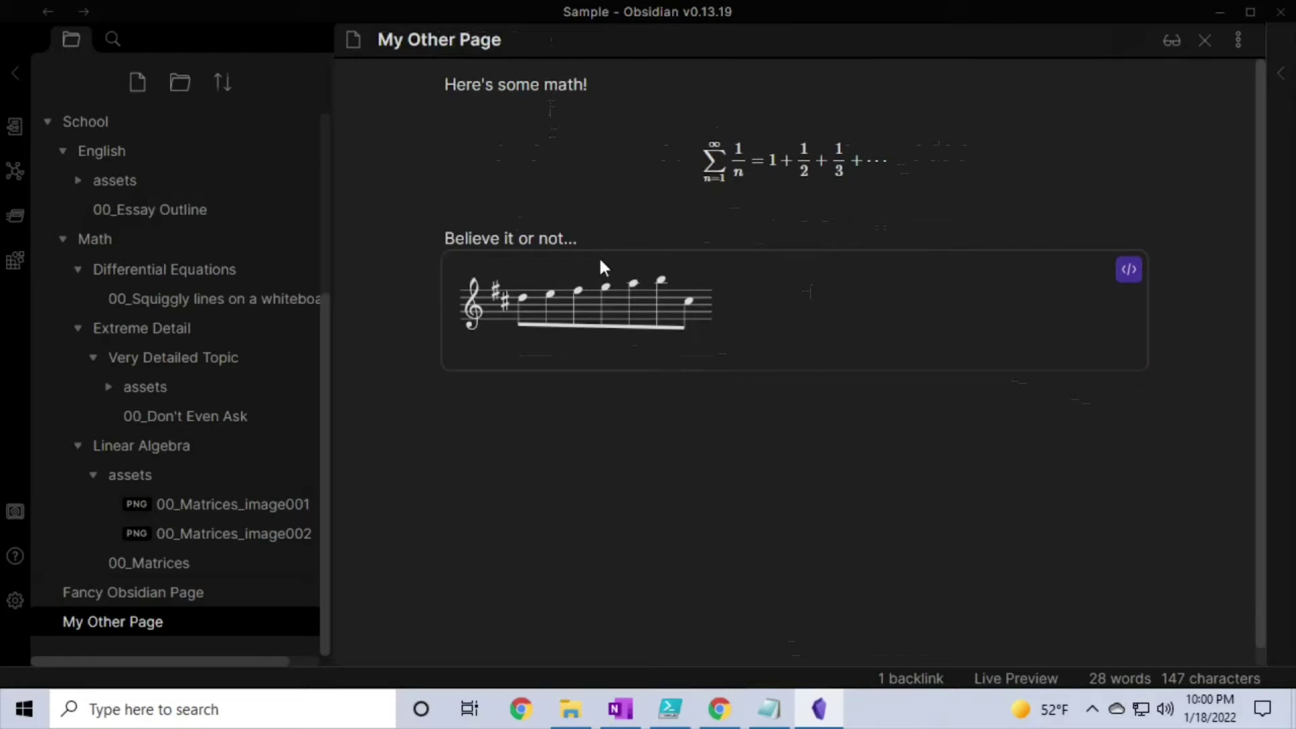
scroll(631, 225, down, 1)
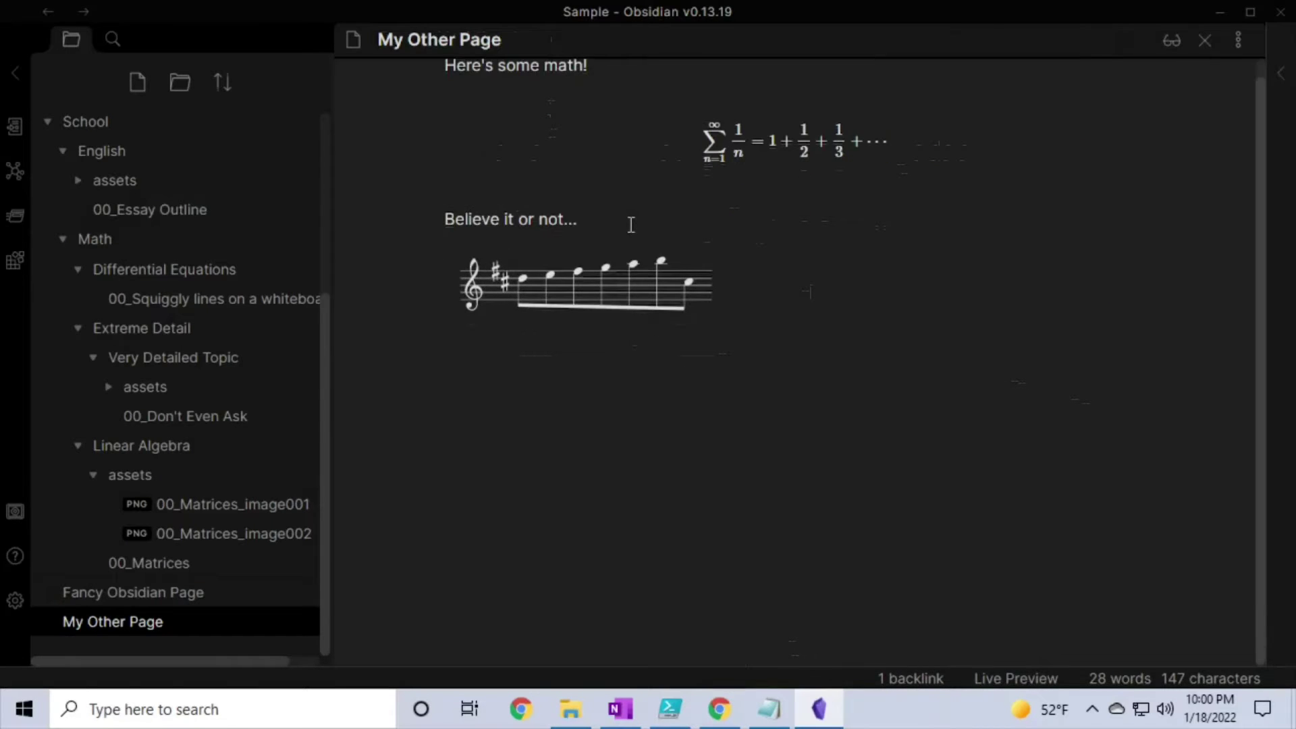
scroll(631, 225, up, 1)
Replace the music-abc melody notes with abc, previewing the notation in Reading view.
click(589, 238)
key(Down)
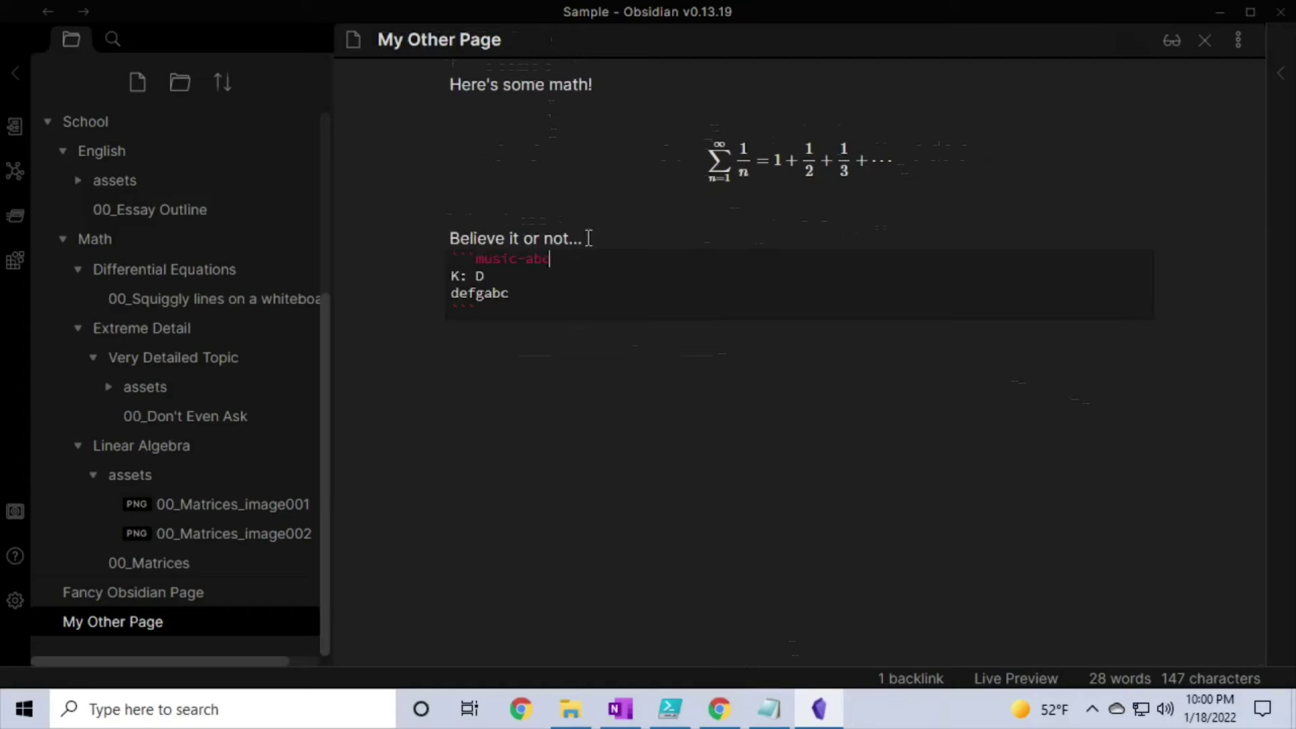
text(ef)
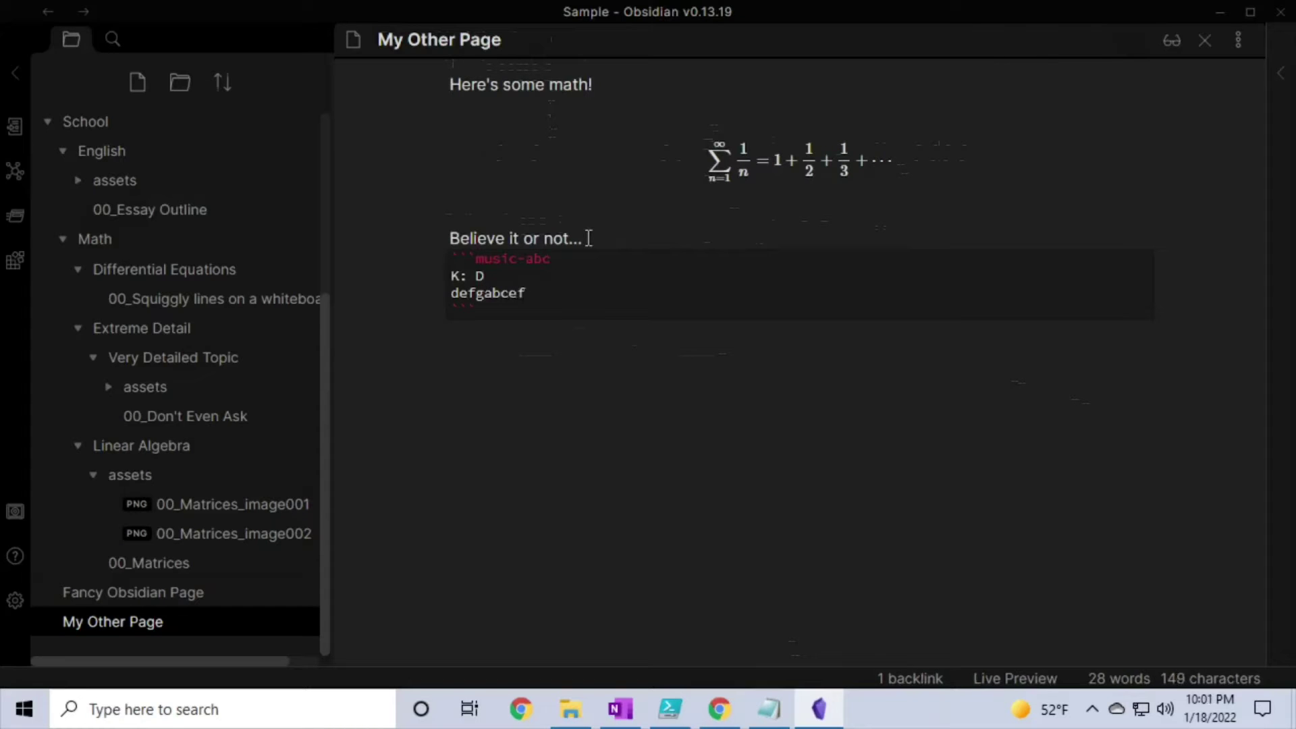
text(d)
key(ctrl+e)
key(ctrl+e)
key(BackSpace)
key(BackSpace)
key(BackSpace)
key(BackSpace)
key(BackSpace)
key(BackSpace)
key(BackSpace)
key(ctrl+e)
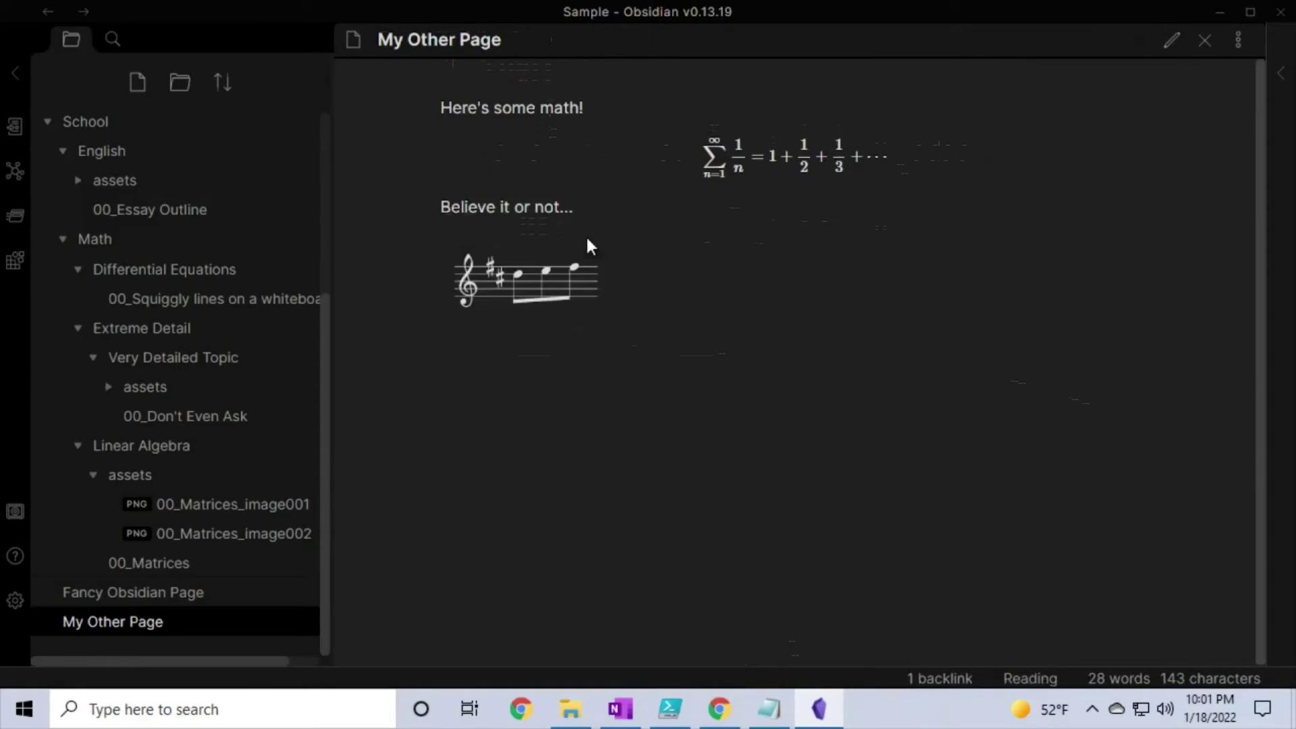
key(ctrl+e)
key(BackSpace)
key(BackSpace)
key(BackSpace)
text(abc)
key(ctrl+e)
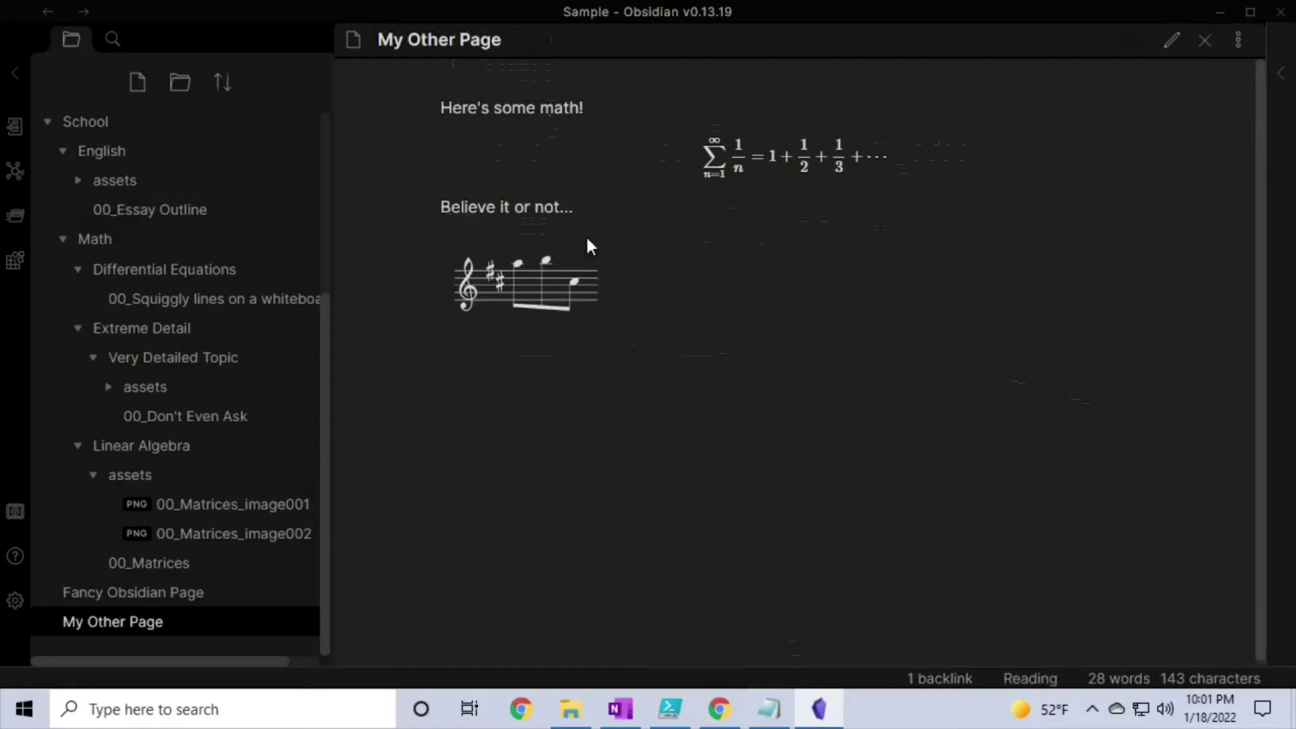
Change the music block's key line to K: C# and preview the result.
key(ctrl+e)
text(,)
key(ctrl+e)
key(ctrl+e)
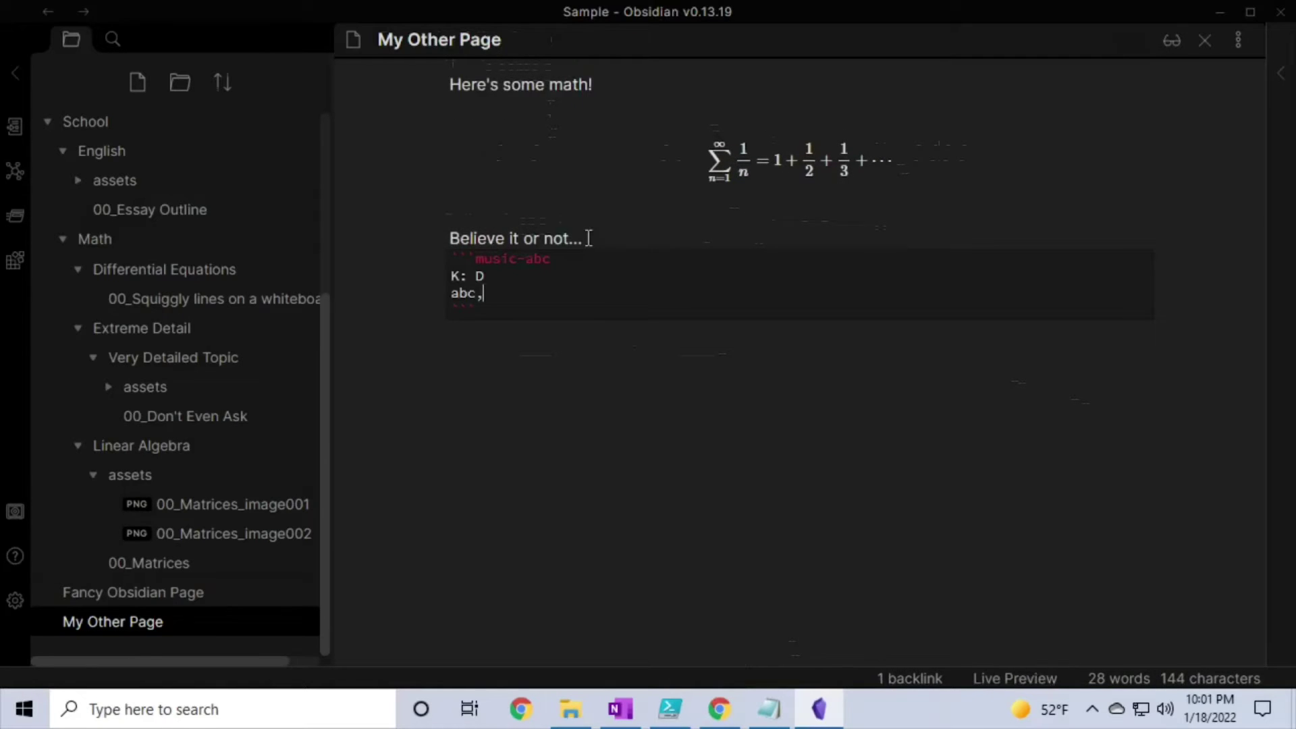
key(ctrl+e)
key(ctrl+e)
key(BackSpace)
key(BackSpace)
text(C#)
key(ctrl+e)
key(ctrl+e)
Look over the Community plugins settings, then close Settings.
click(15, 599)
scroll(678, 403, down, 1)
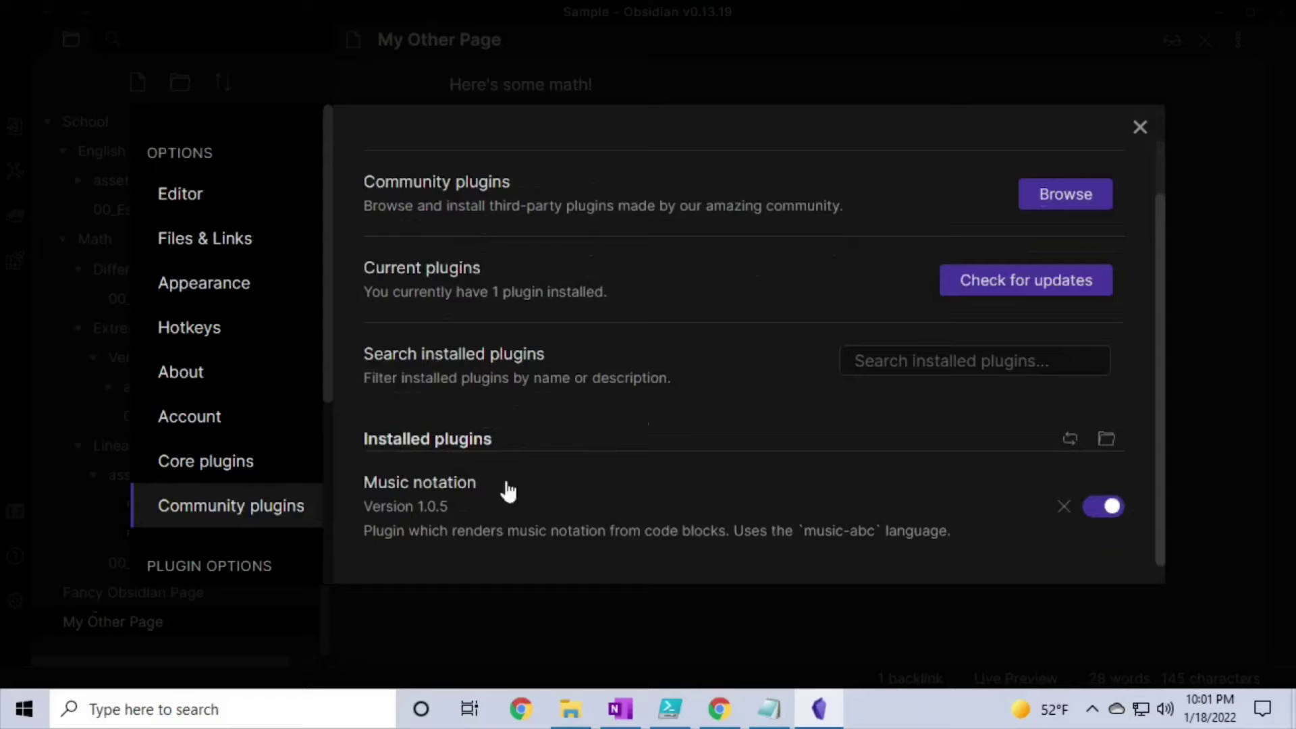
click(1140, 128)
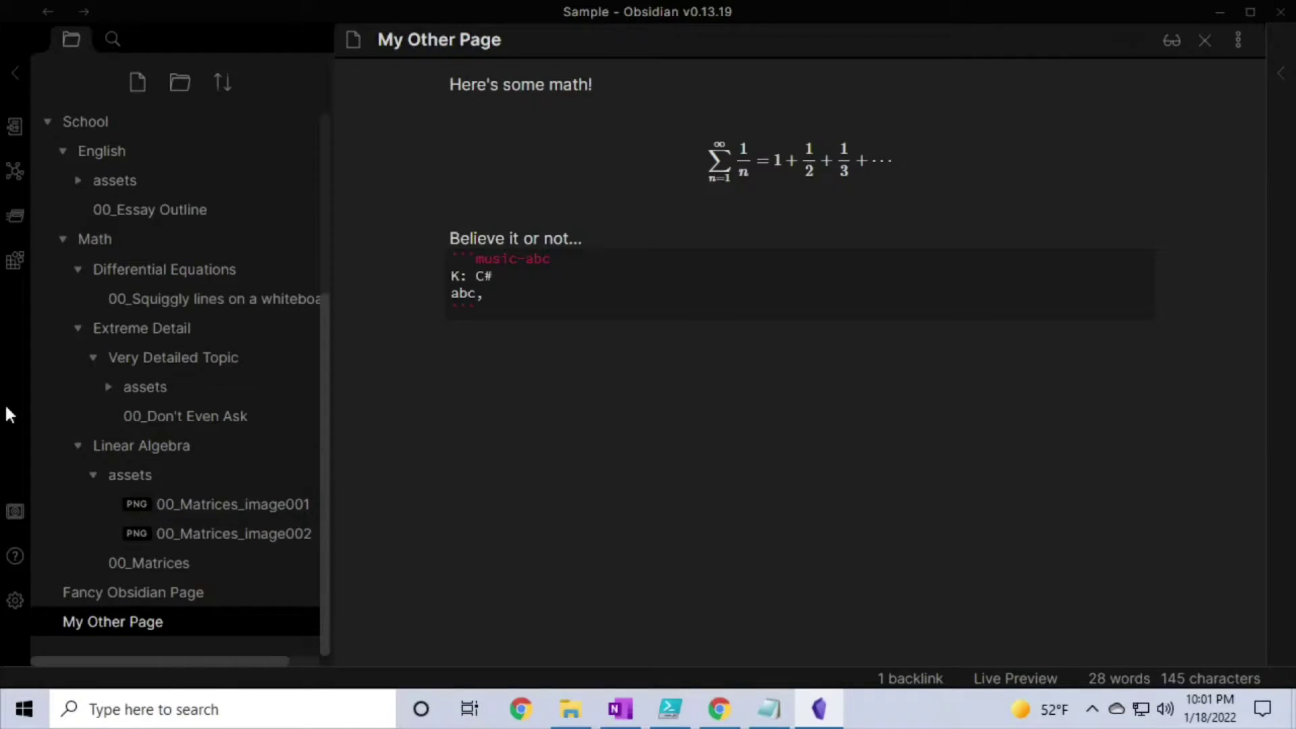
In OneNote, browse to Music > Advanced Table and inspect its multi-line first cell.
key(alt+Tab)
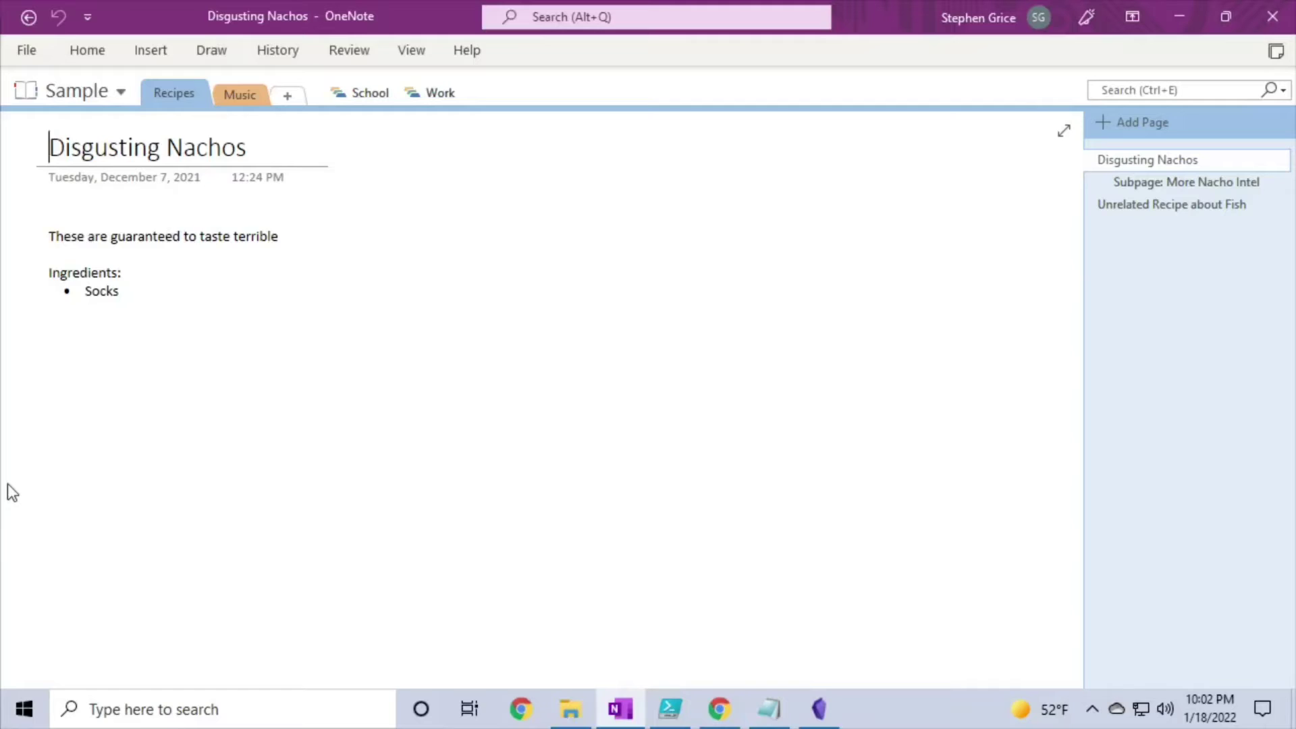
click(1182, 183)
click(1178, 200)
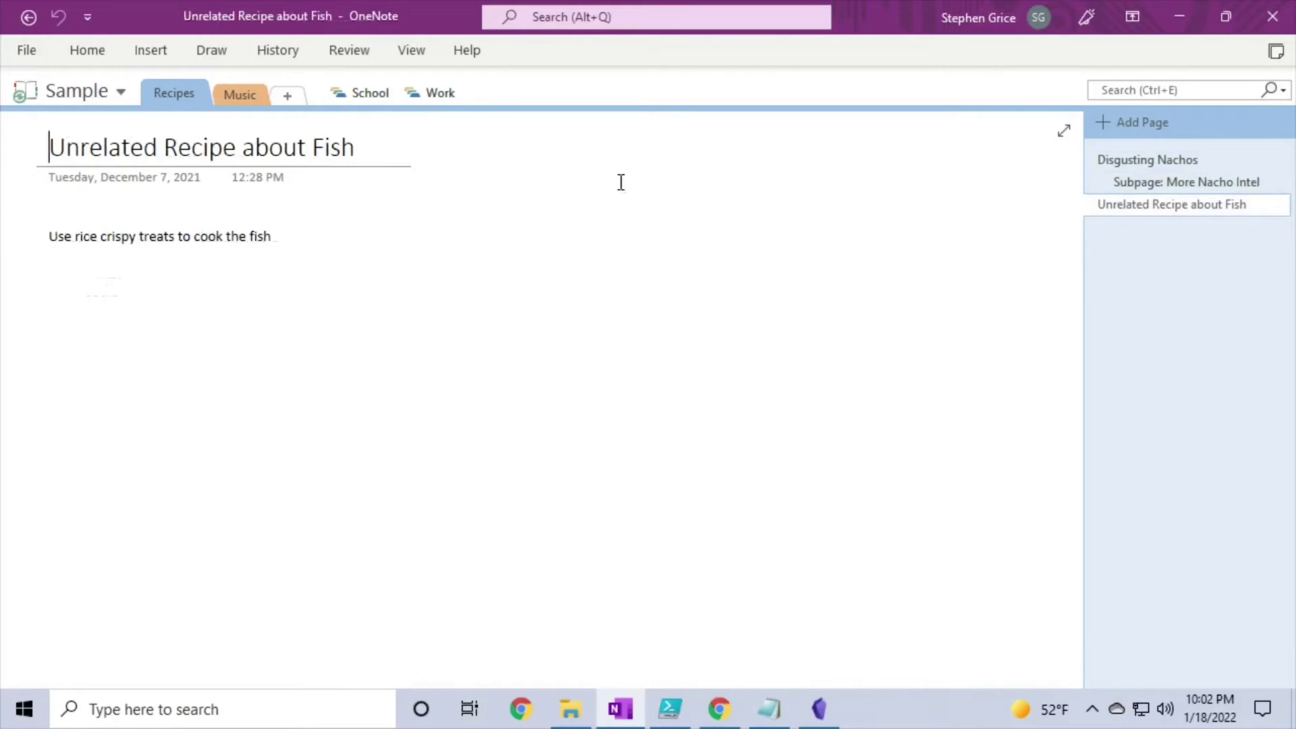
click(237, 100)
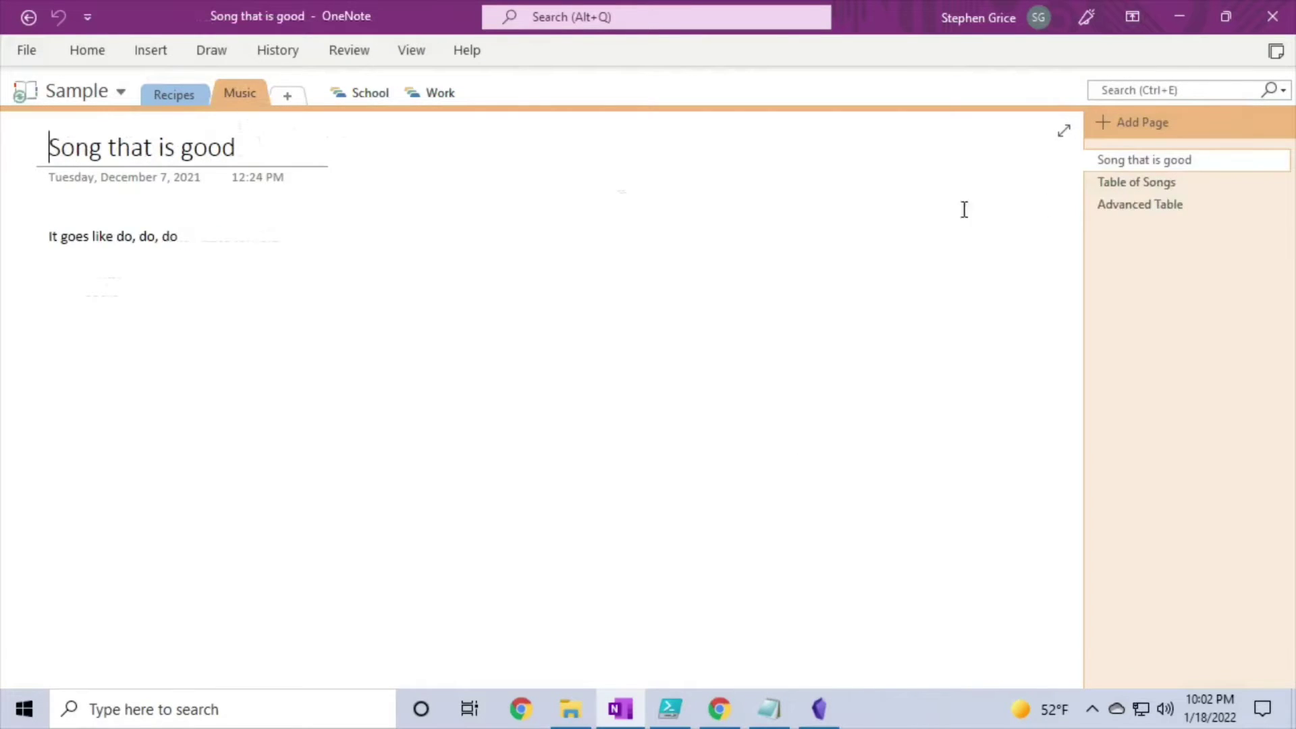
click(1167, 184)
click(1152, 206)
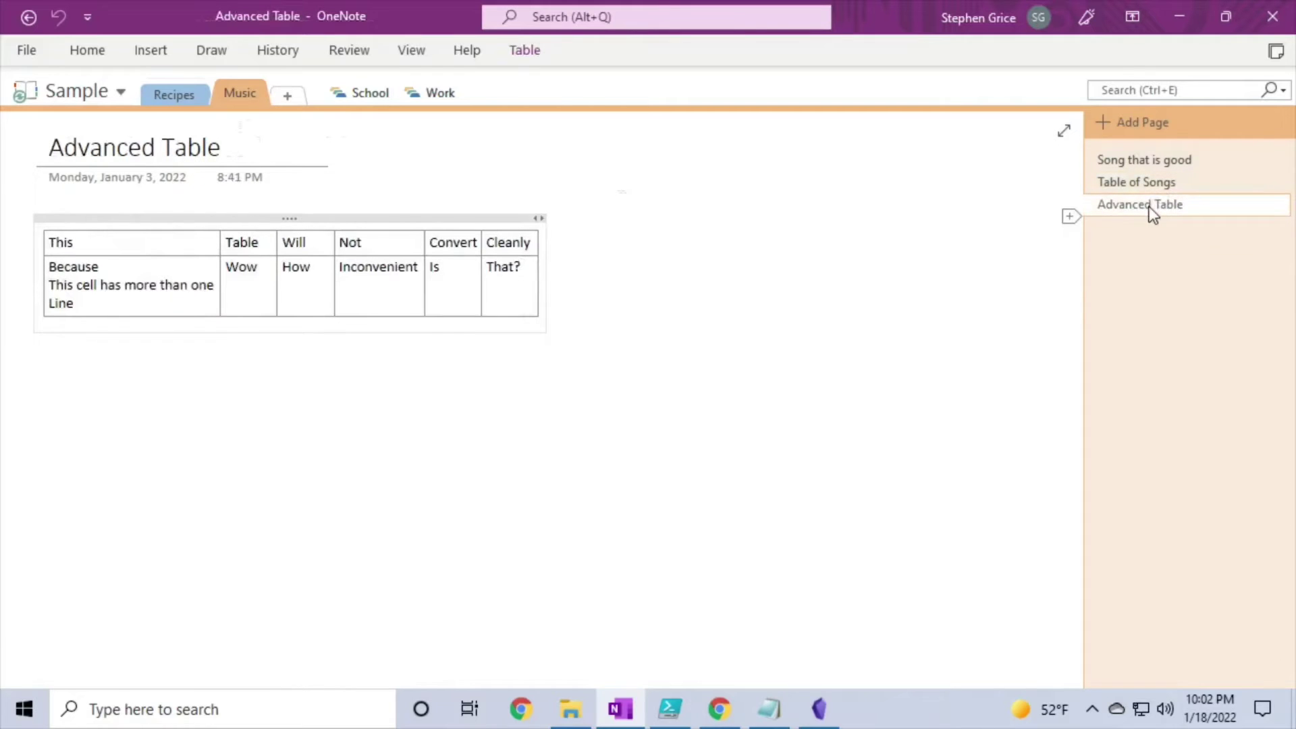
drag(74, 268, 76, 302)
click(97, 301)
Browse the School > Math sections: Linear Algebra, Differential Equations and Extreme Detail.
click(370, 98)
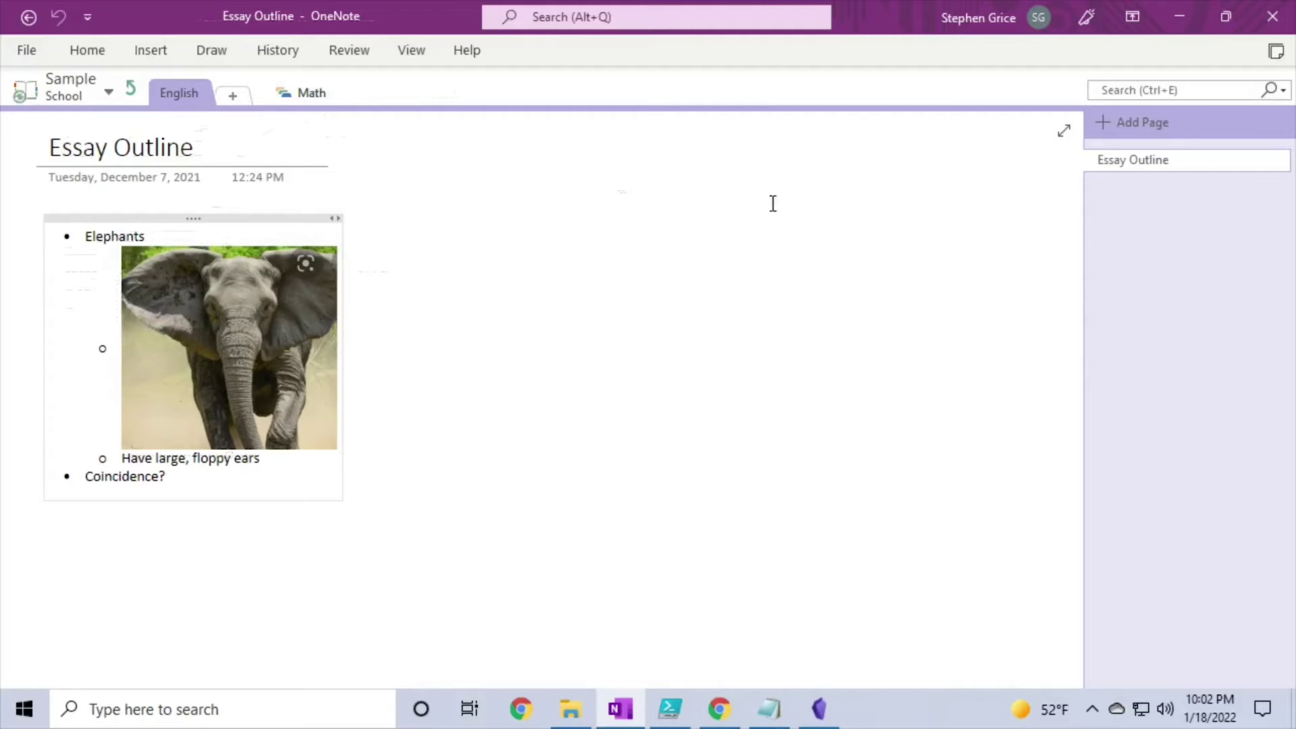
click(312, 96)
click(234, 98)
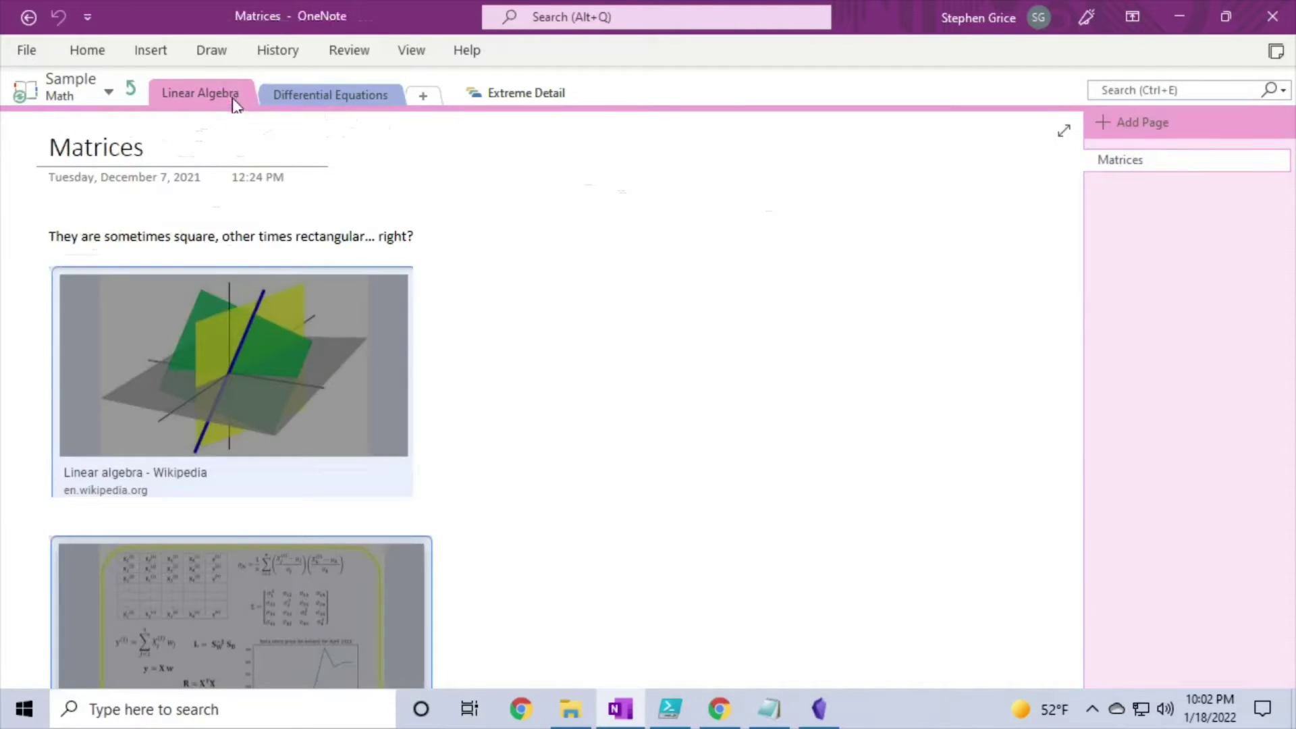
scroll(280, 184, down, 1)
scroll(280, 184, up, 1)
click(378, 95)
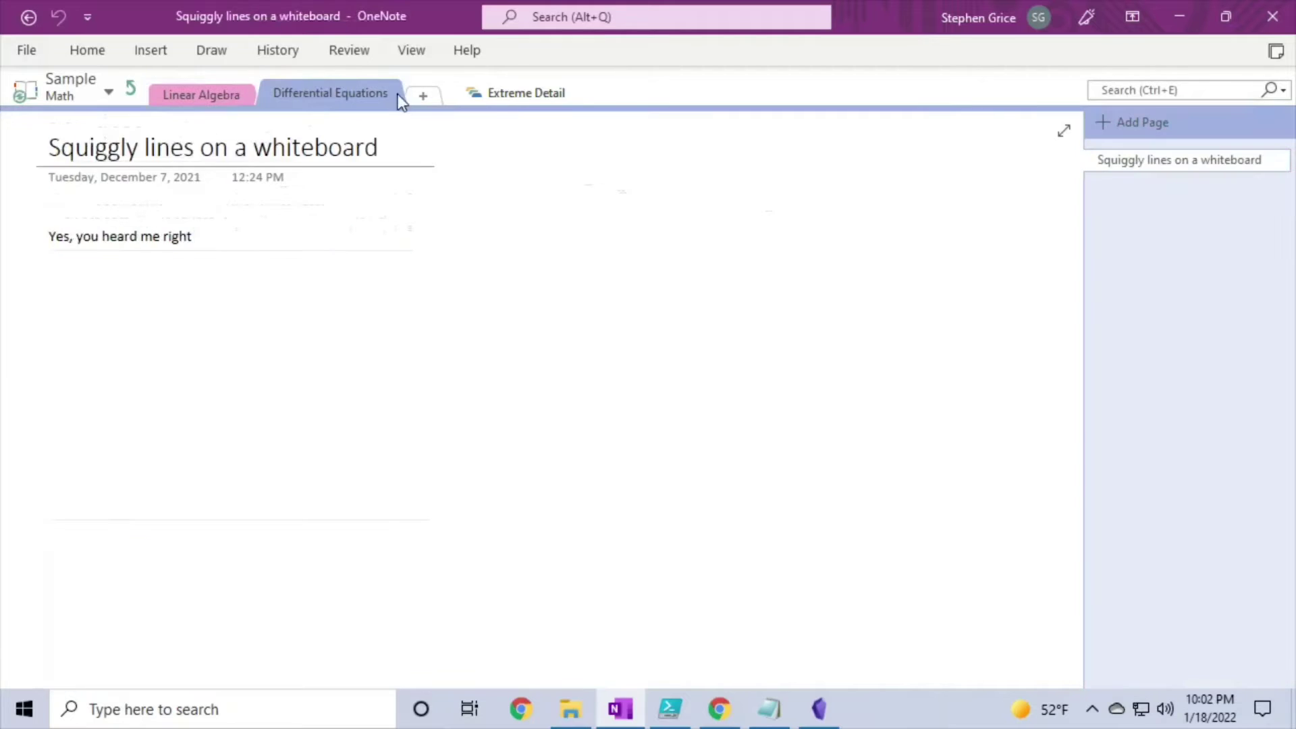
click(514, 100)
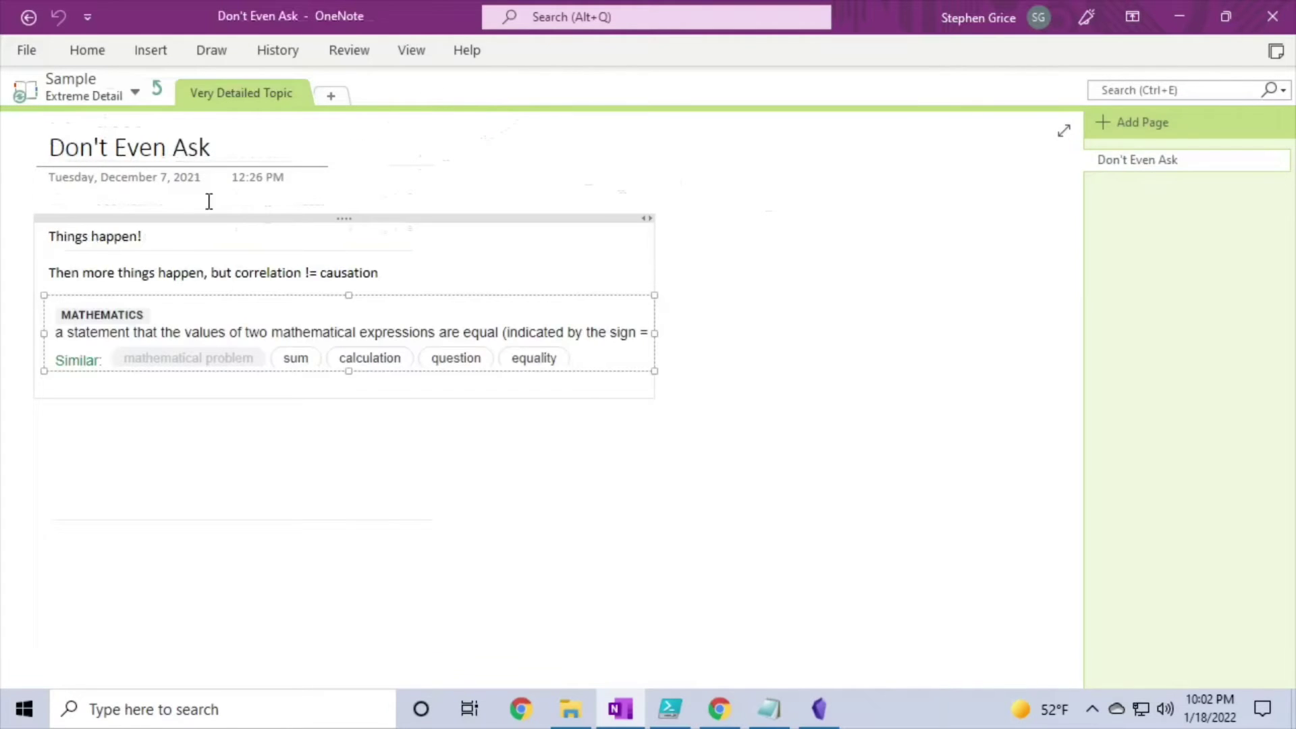
Return to the Advanced Table page via Work and Sample, then search 'pandoc download'.
click(153, 90)
click(134, 90)
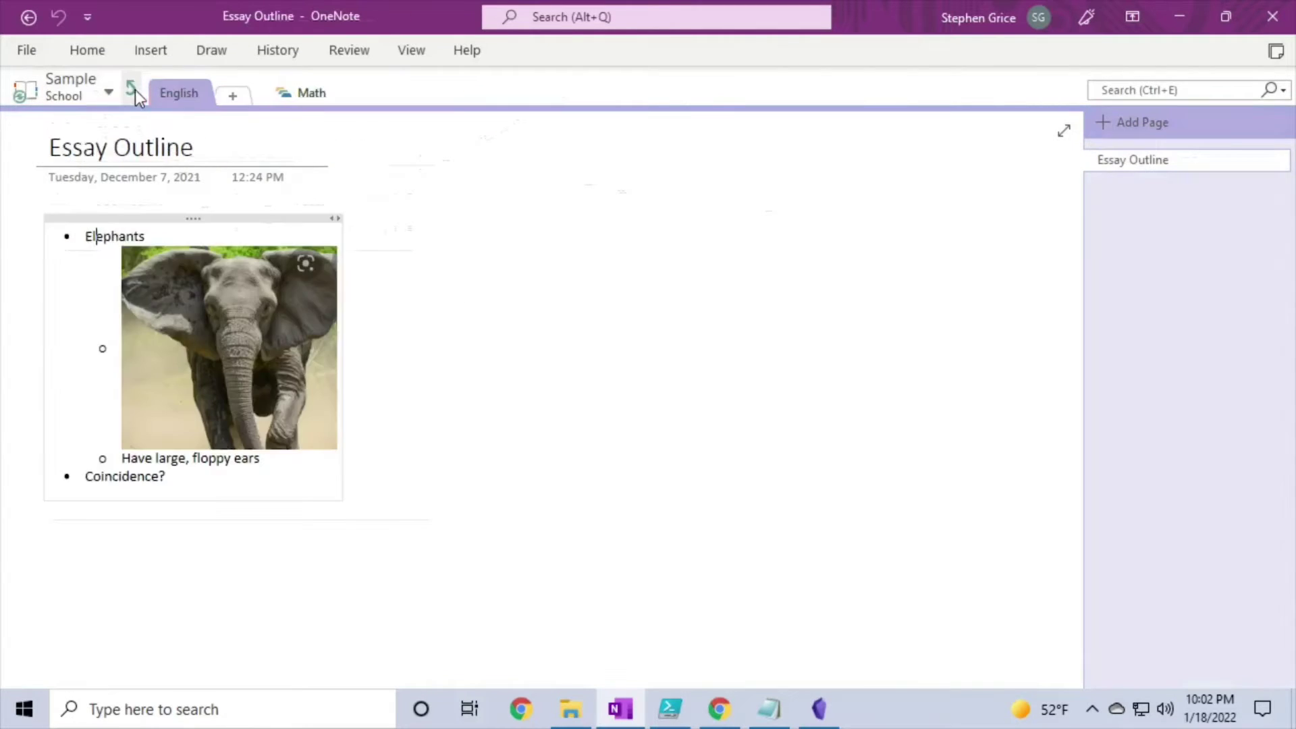
click(132, 91)
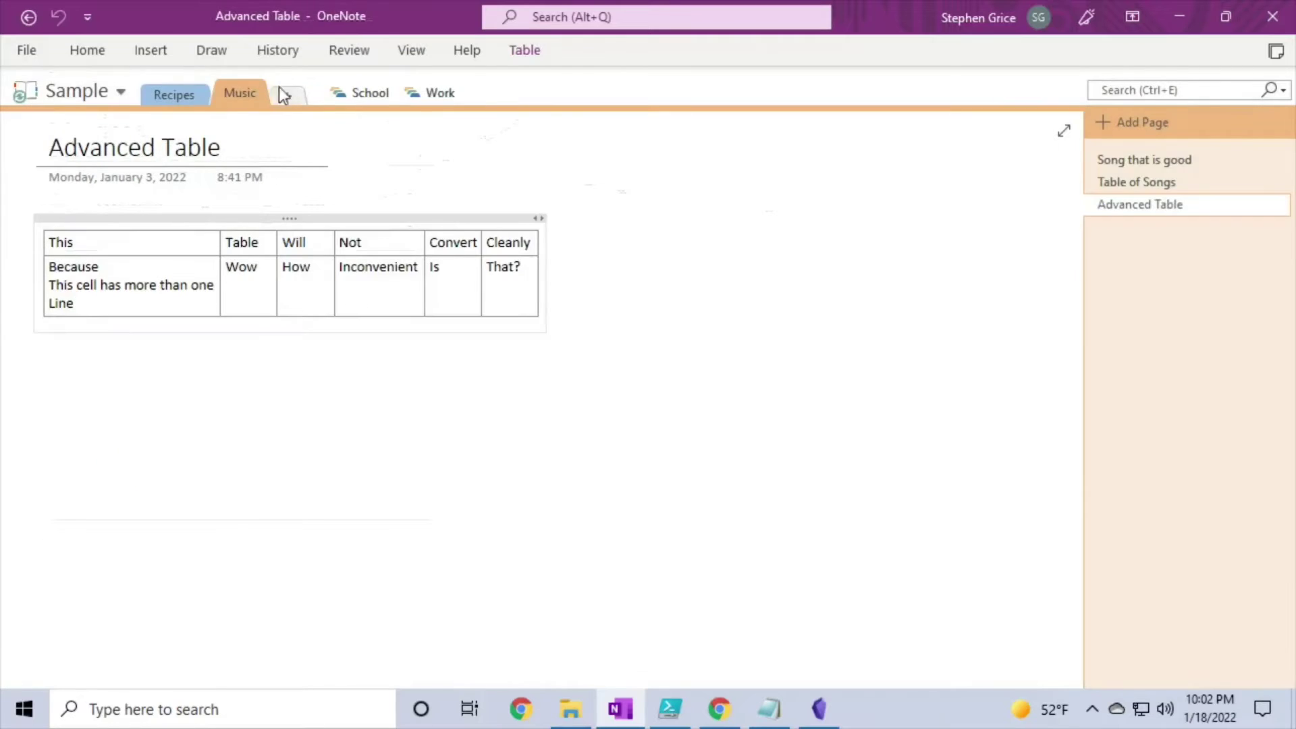
click(421, 92)
click(131, 89)
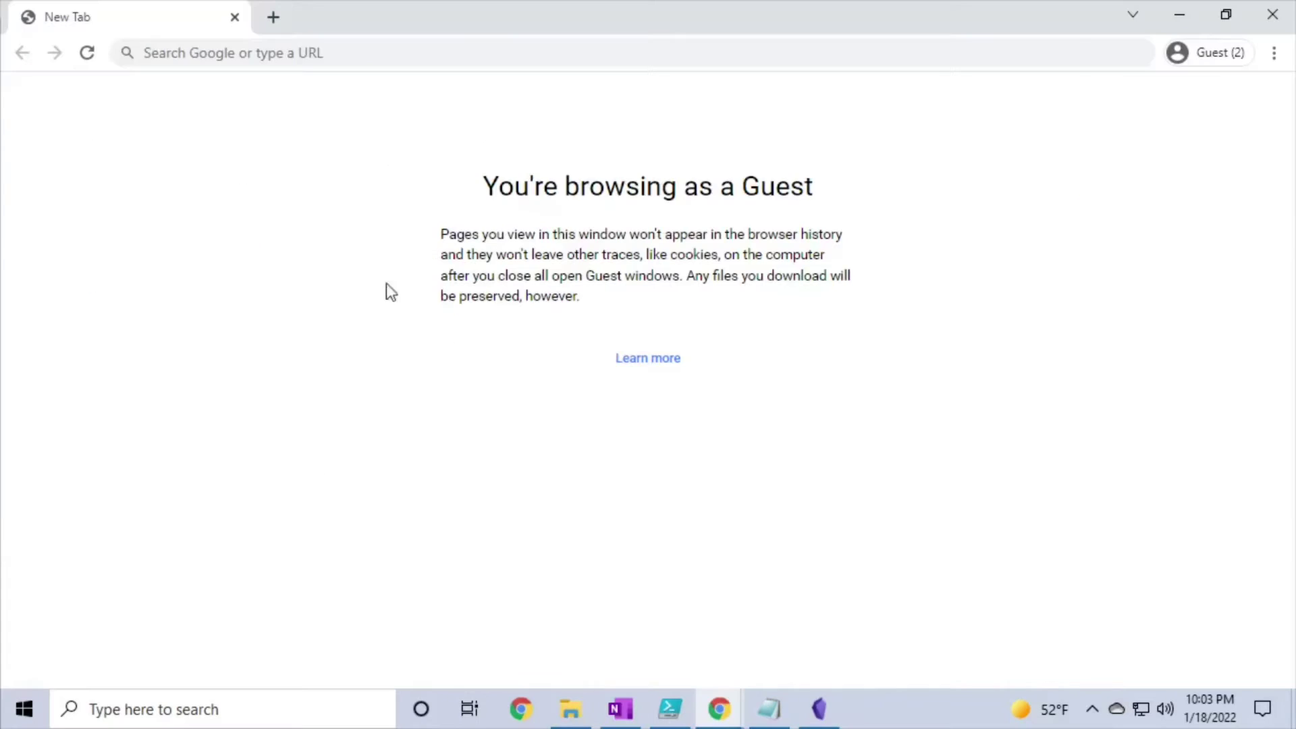
click(236, 52)
text(pandoc download)
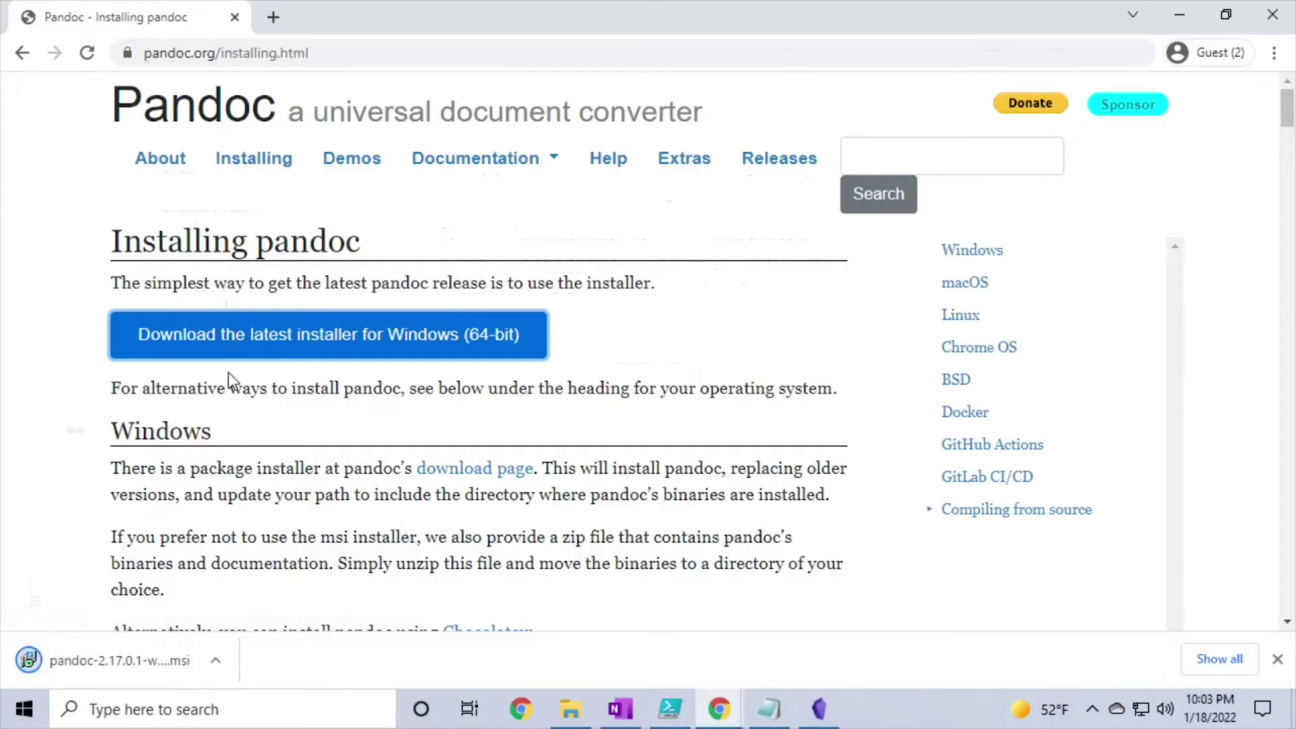
Search 'git download' and download the 64-bit Git for Windows installer from git-scm.com.
key(ctrl+t)
text(git download)
key(Return)
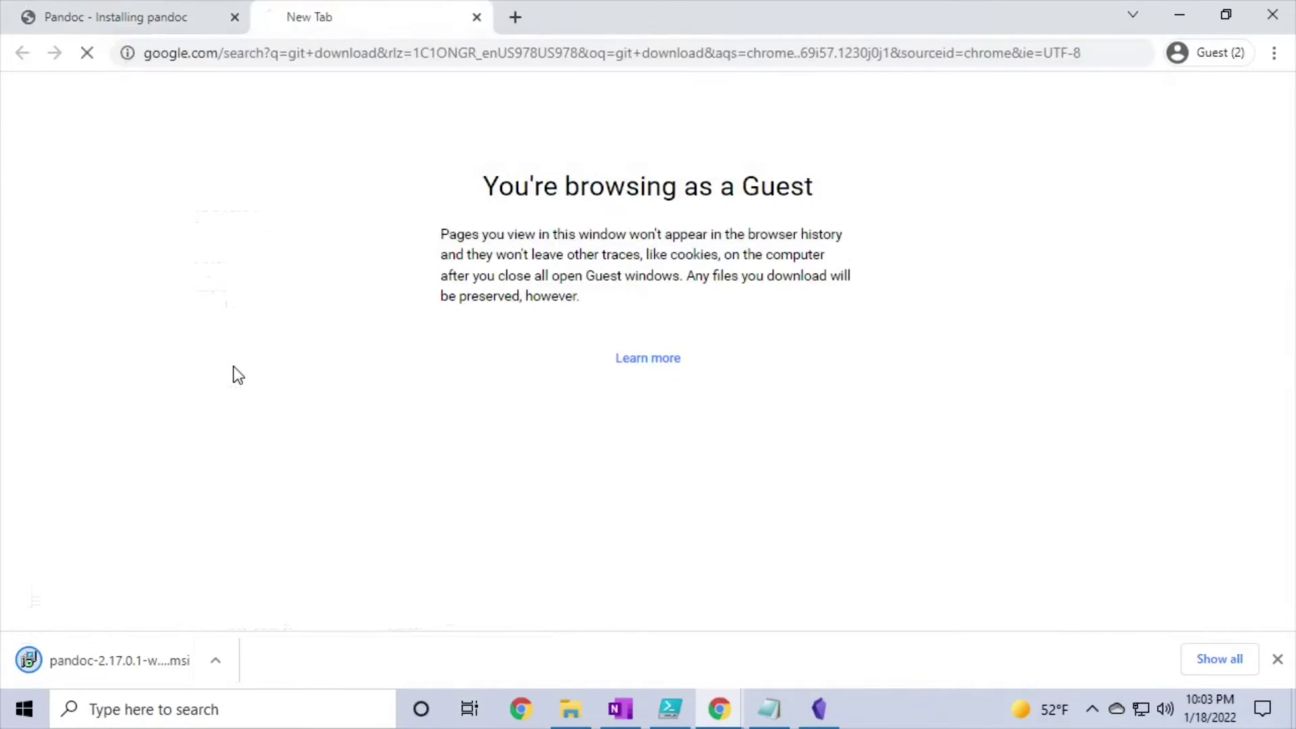
click(257, 297)
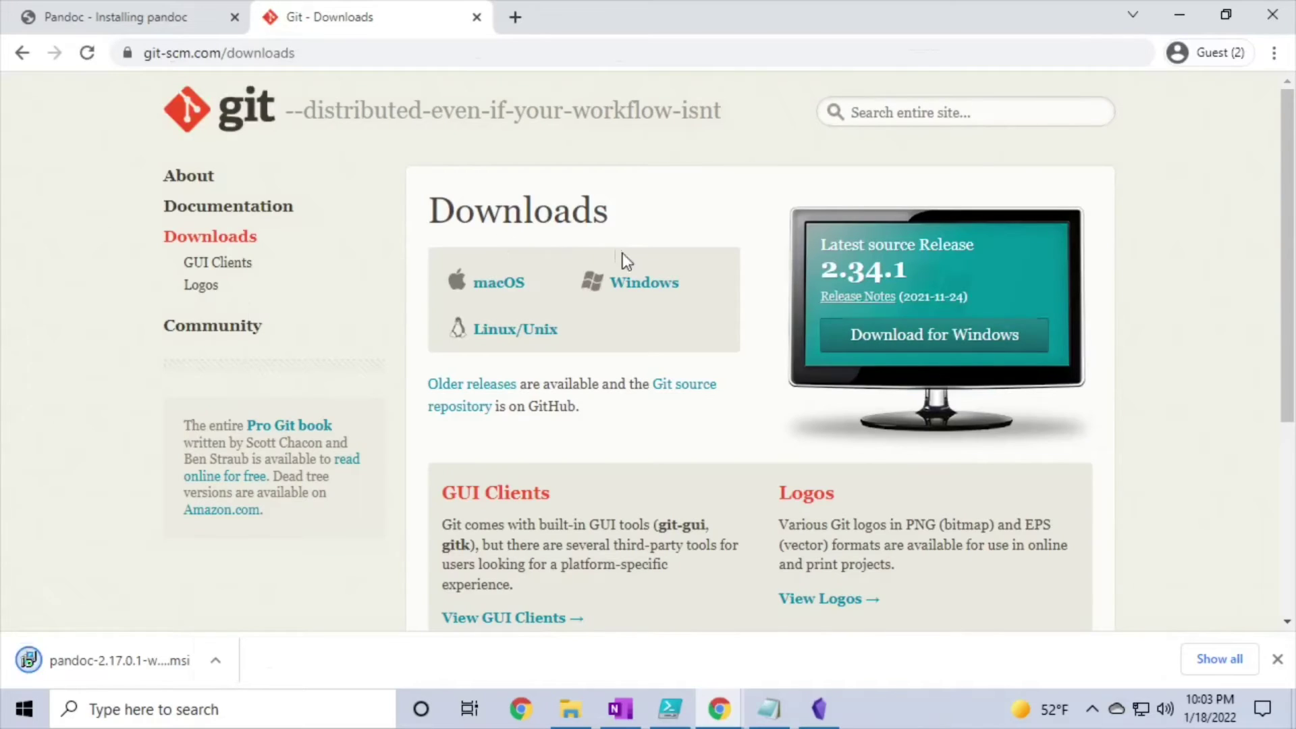
click(903, 336)
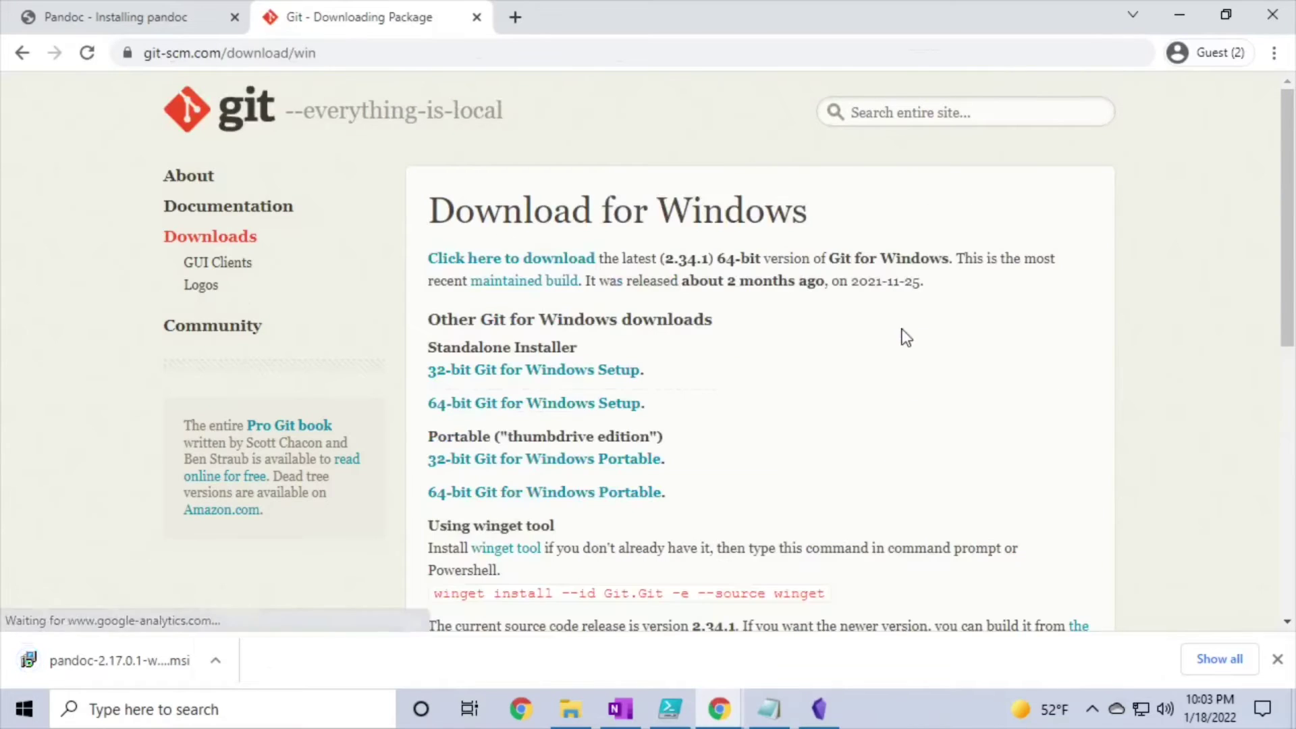
click(571, 267)
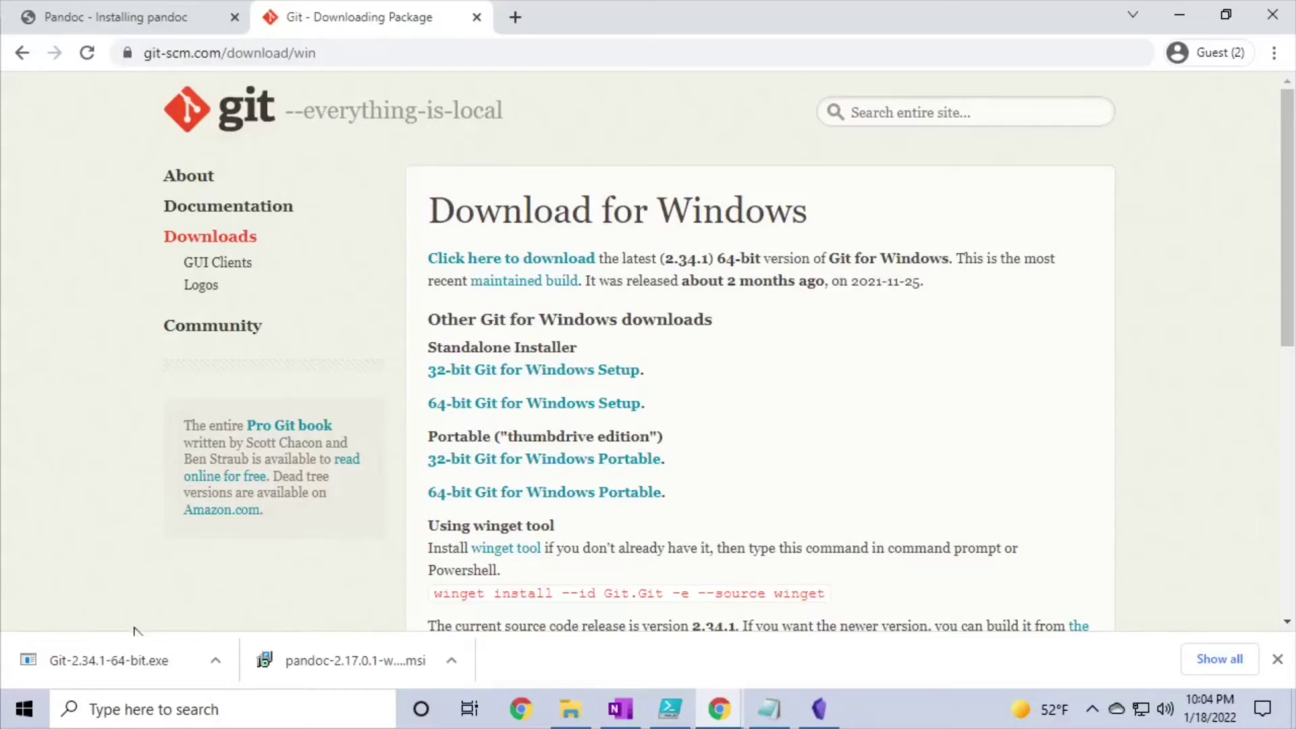
In an administrator PowerShell ISE, run Set-ExecutionPolicy -ExecutionPolicy Unrestricted, confirm, and close ISE.
click(145, 704)
text(pow)
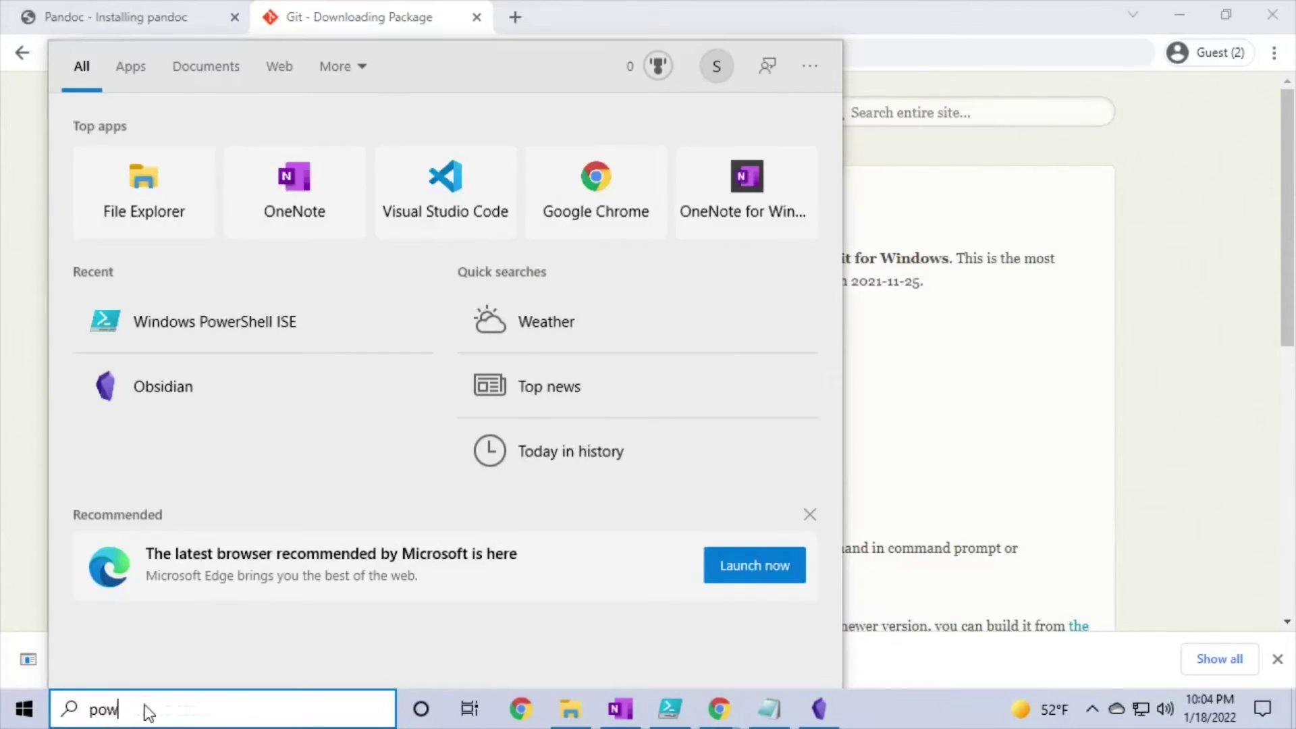
text(ershell)
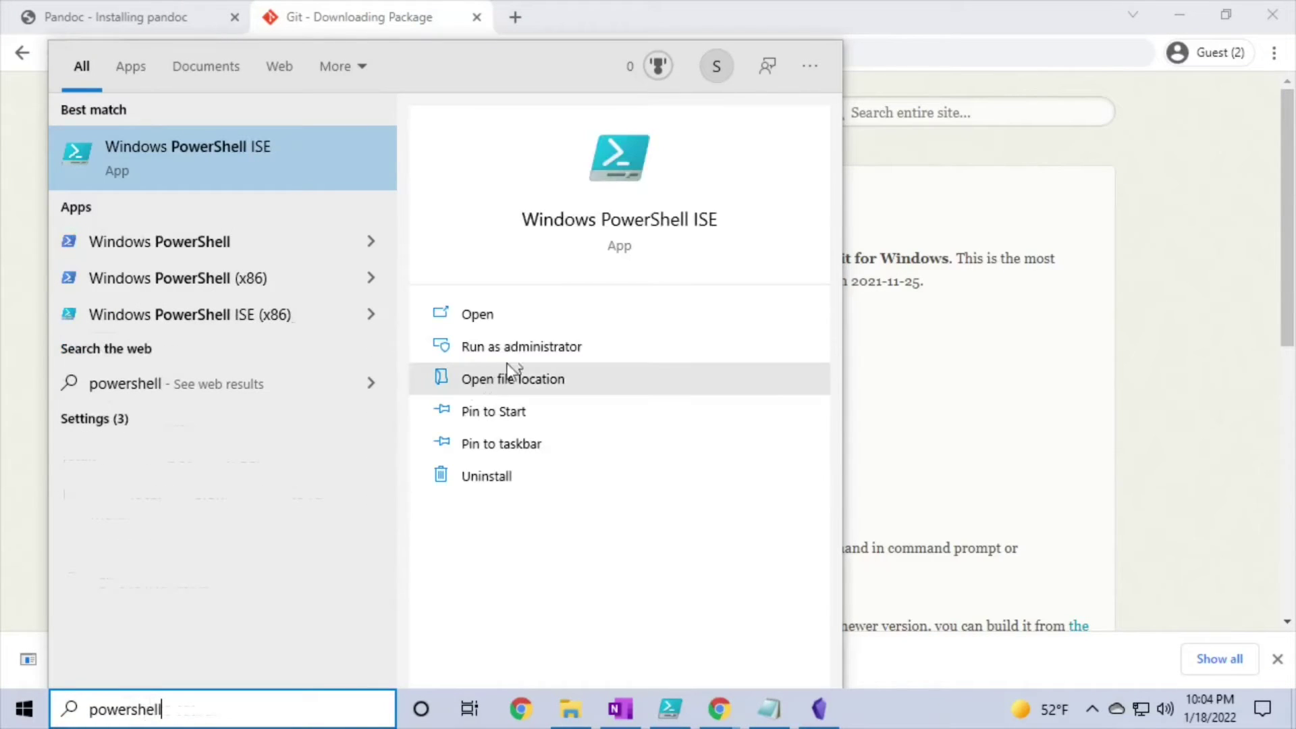
click(524, 347)
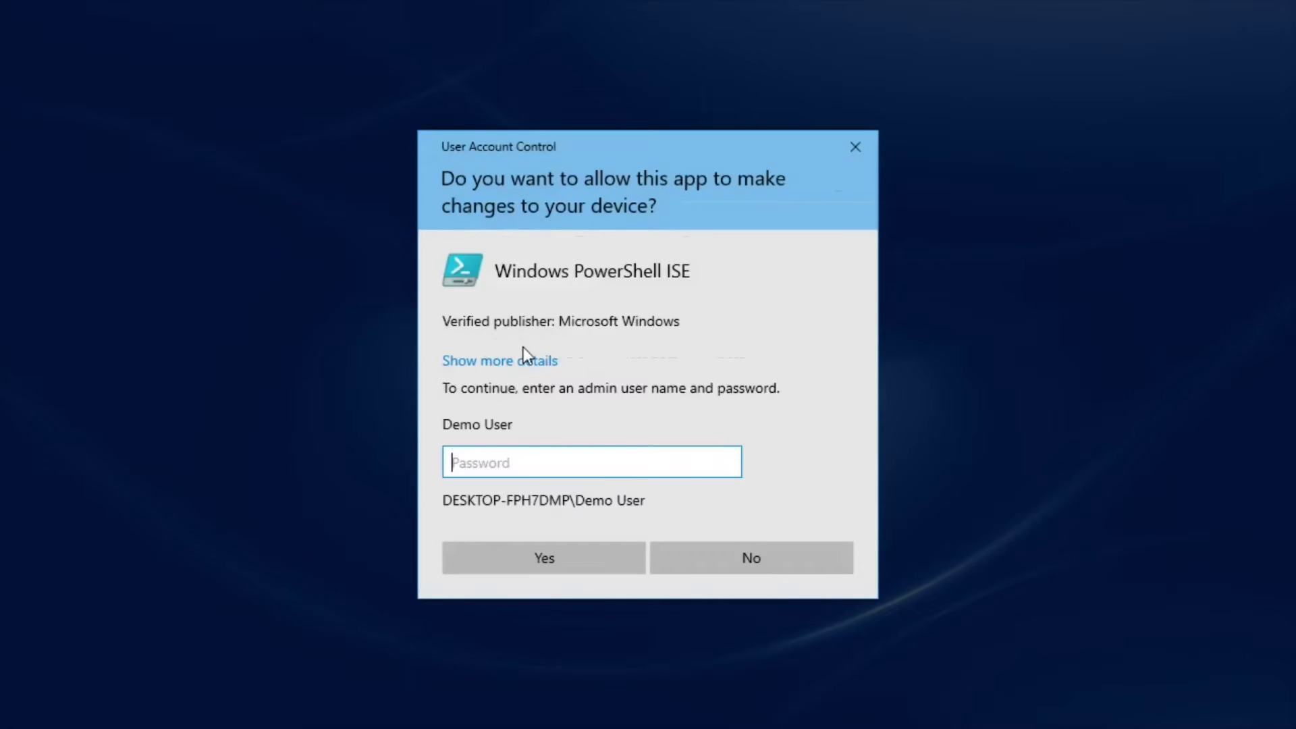
text(****)
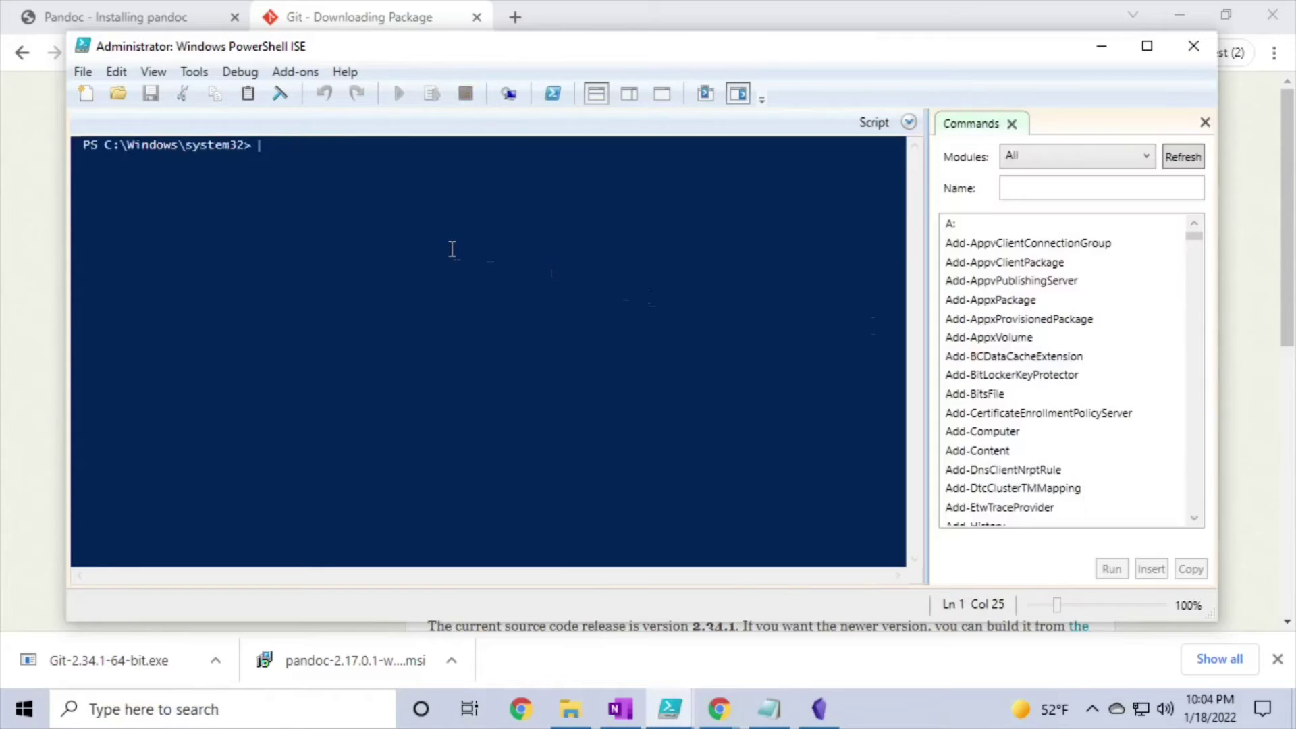
text(Set-Executio)
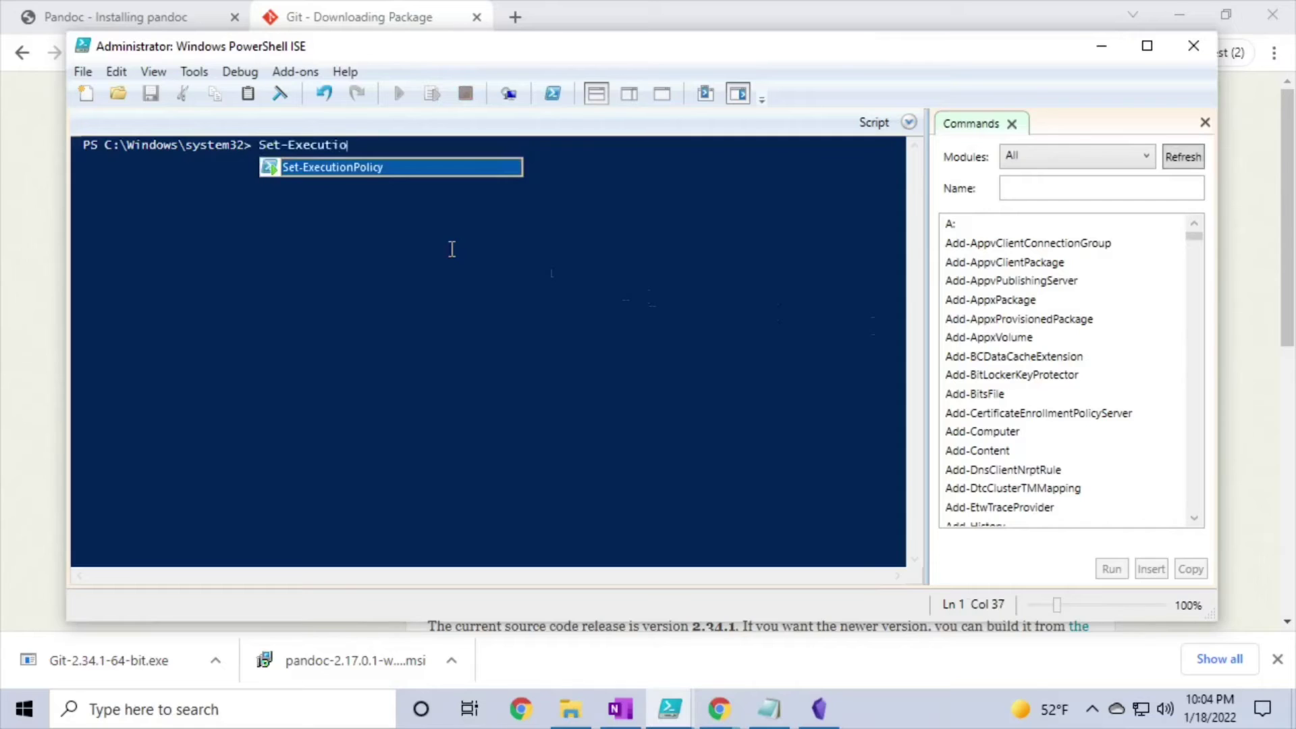
text(nPolicy -E)
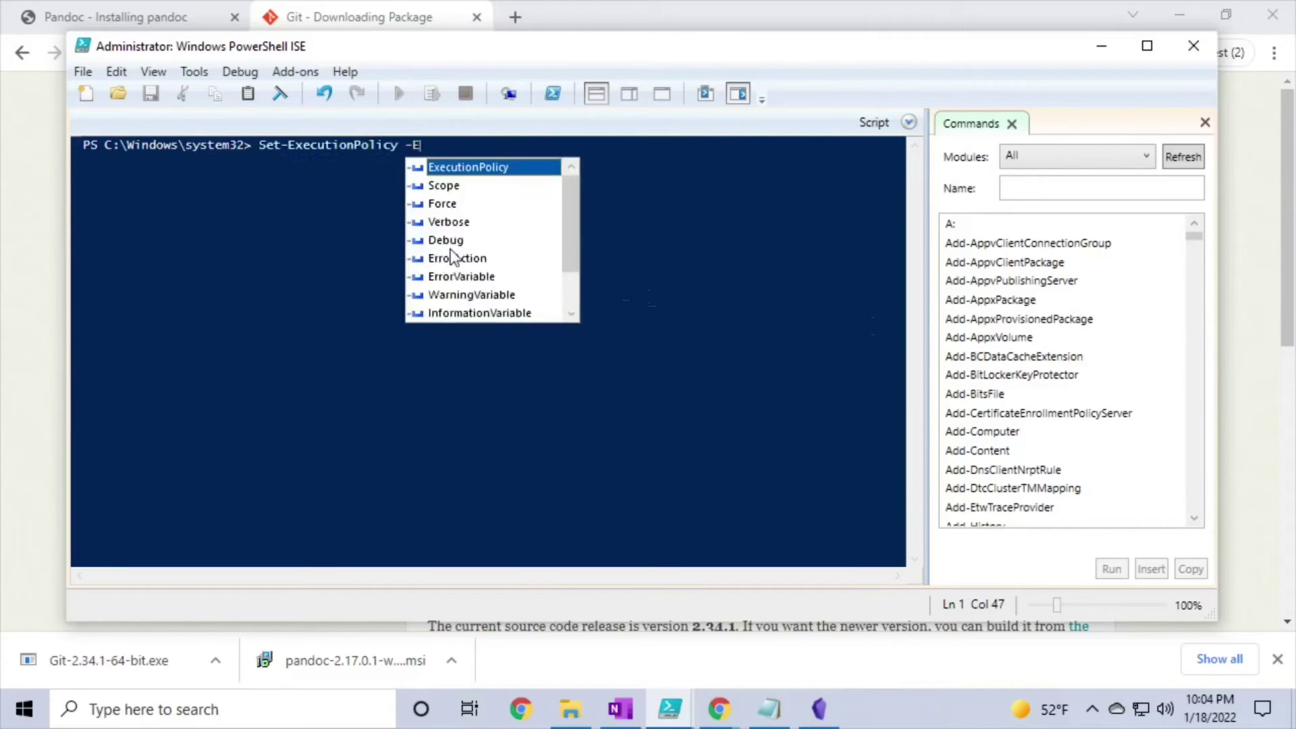
text(xecutionPolicy)
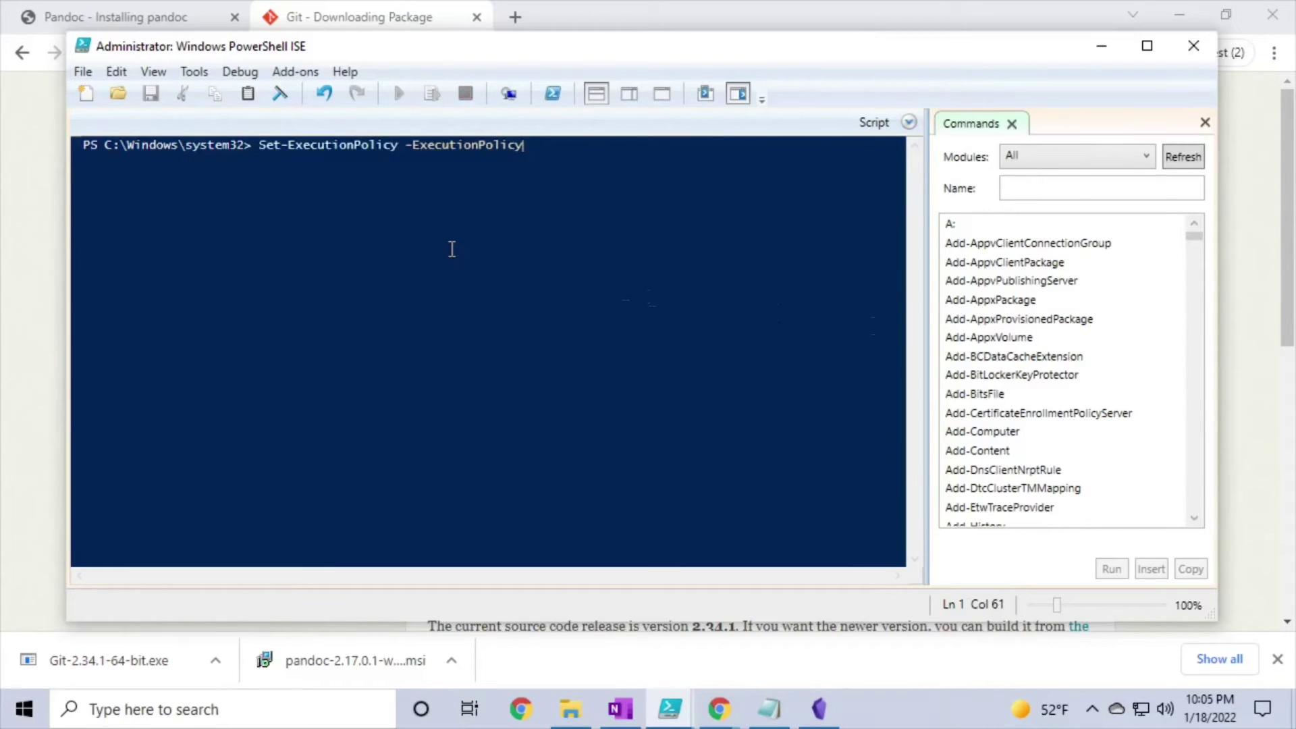
text( Unres)
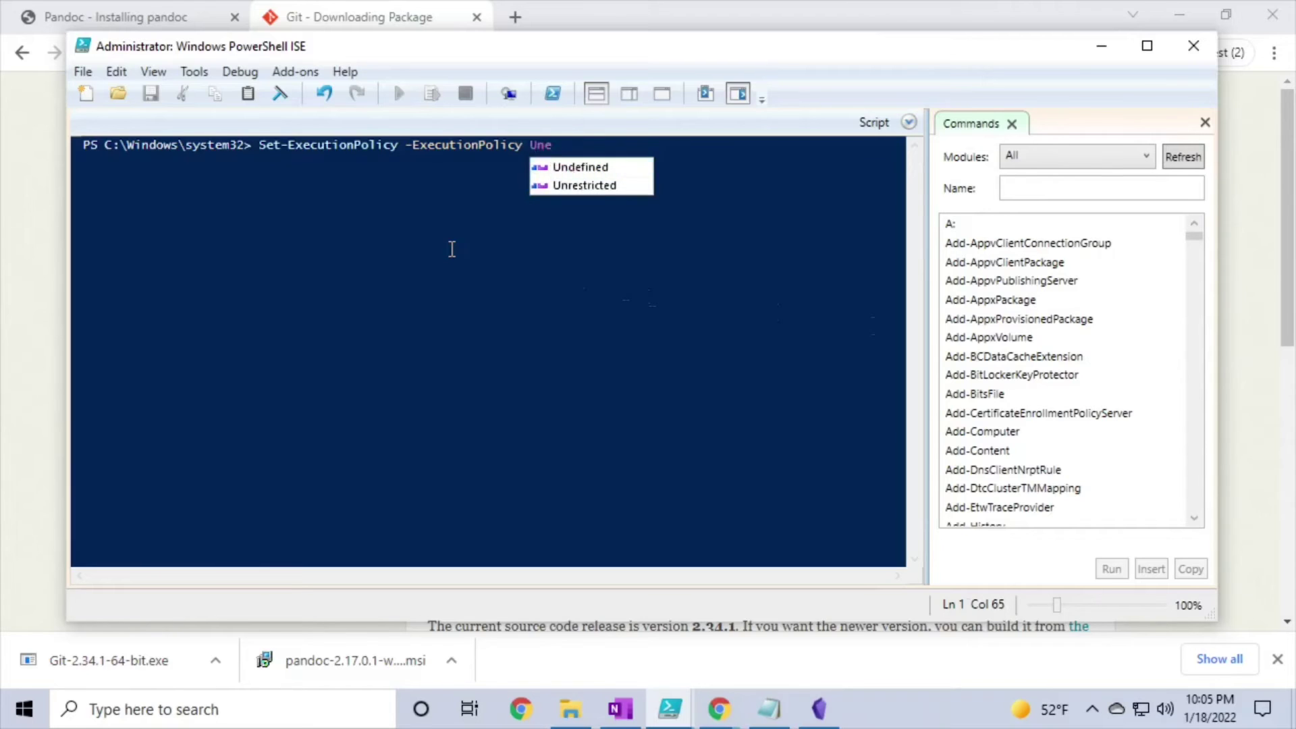
text(tricted)
key(Return)
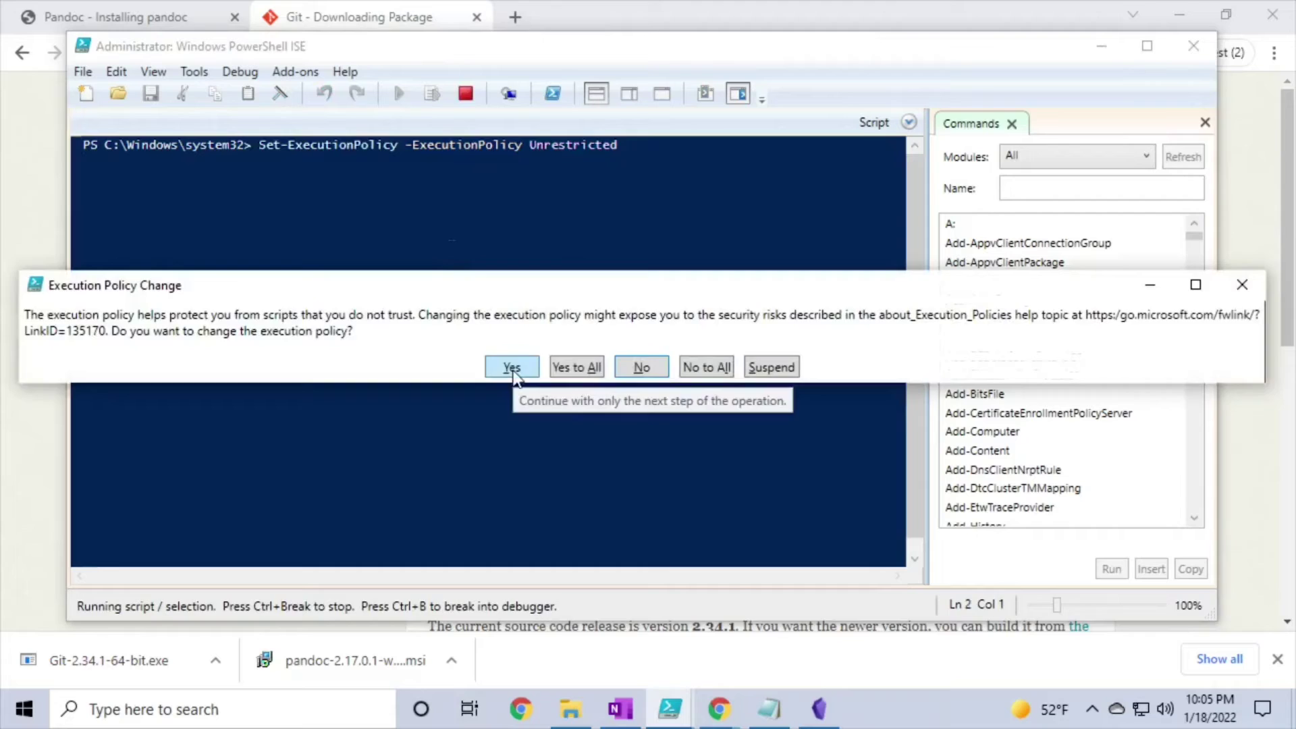
click(511, 368)
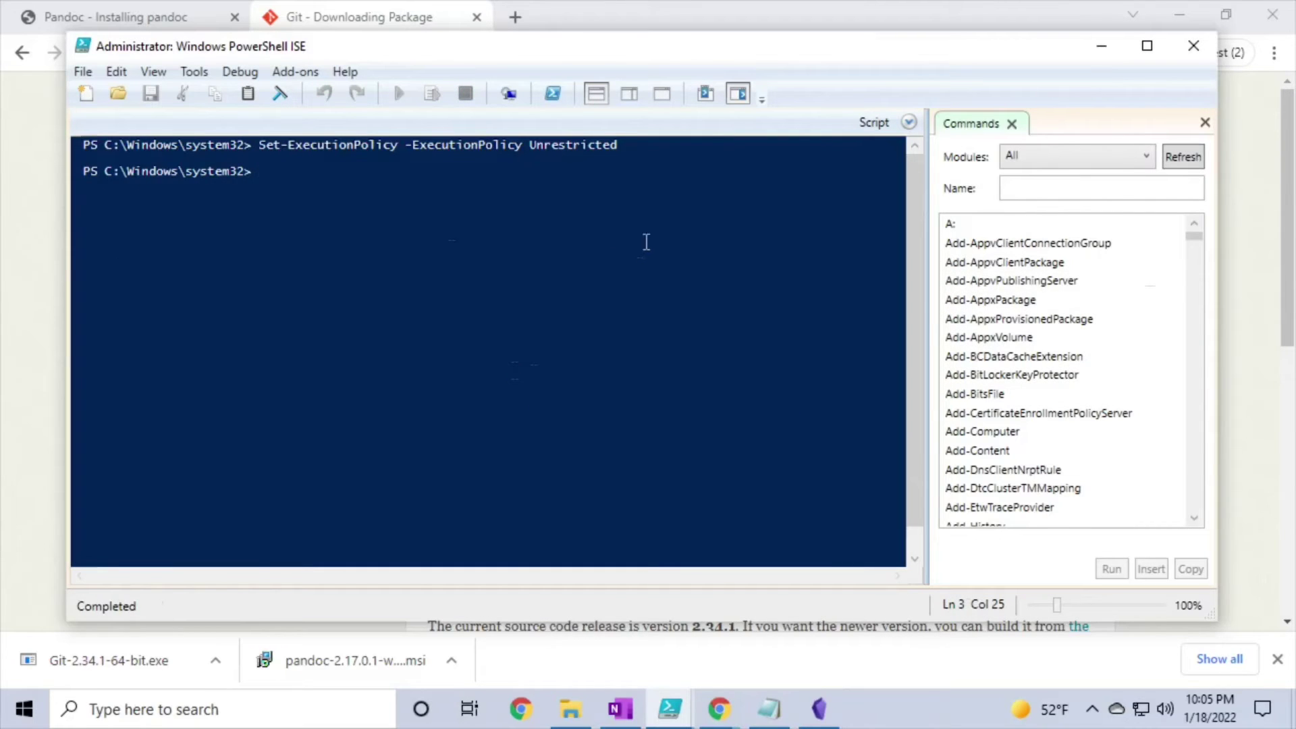
click(1193, 45)
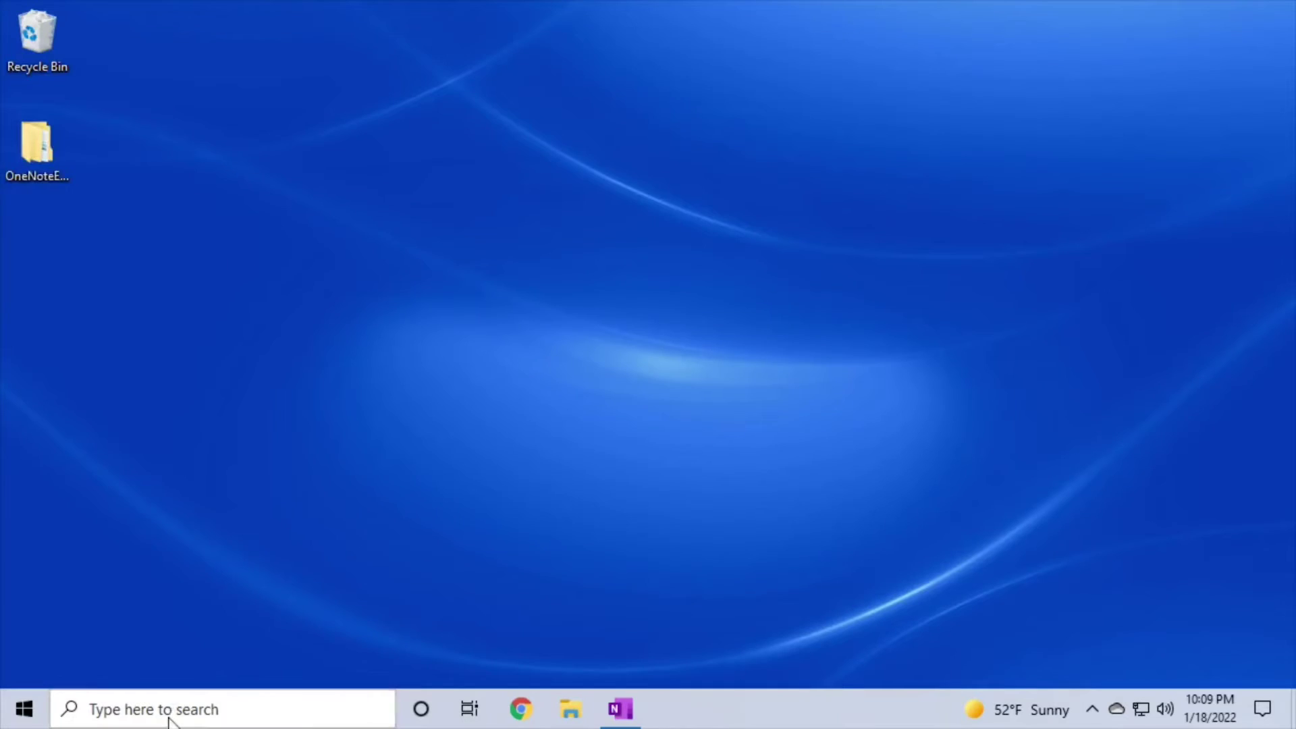
Launch powershell.exe and change into the Desktop folder.
click(168, 717)
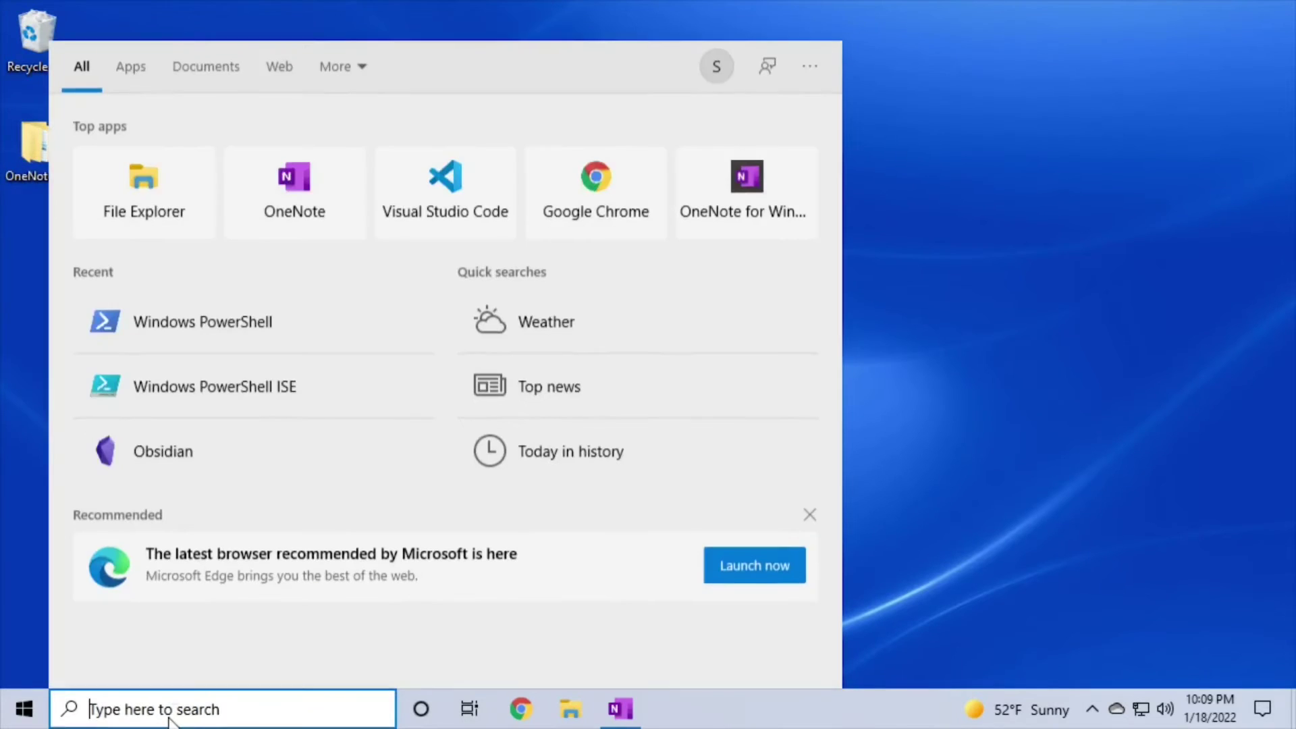
text(powershell.exe)
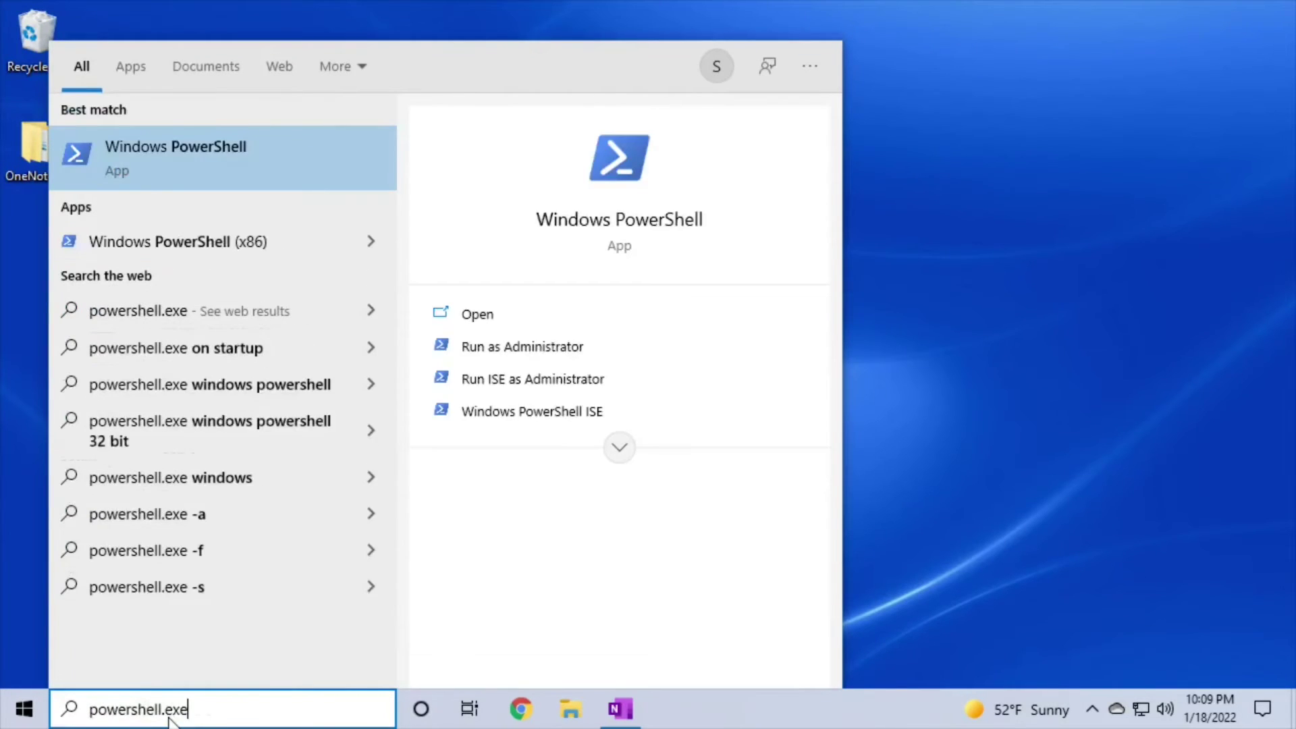
key(Return)
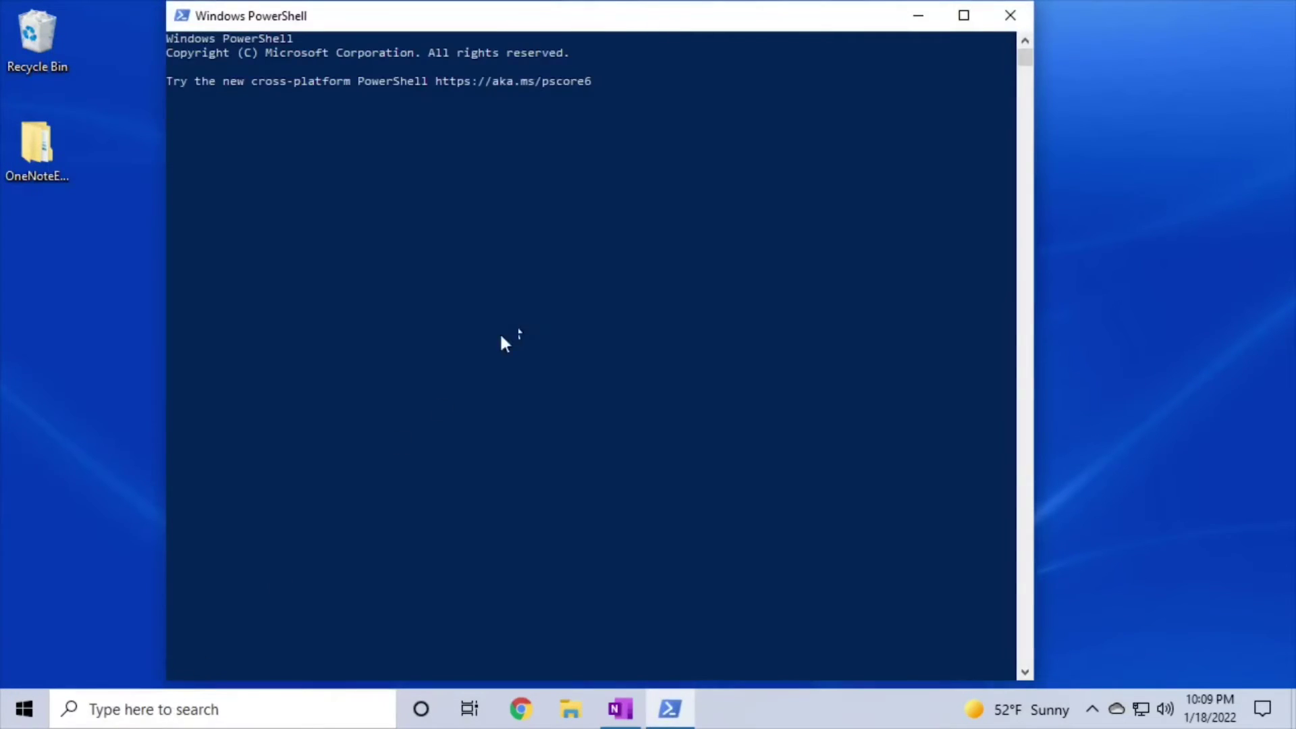
click(559, 277)
text(cd Desktop)
key(Return)
Clone the onenote-to-markdown repo, enter it, list its files and run .\convert3.ps1.
text(git clone https://github.com/pagekeyso)
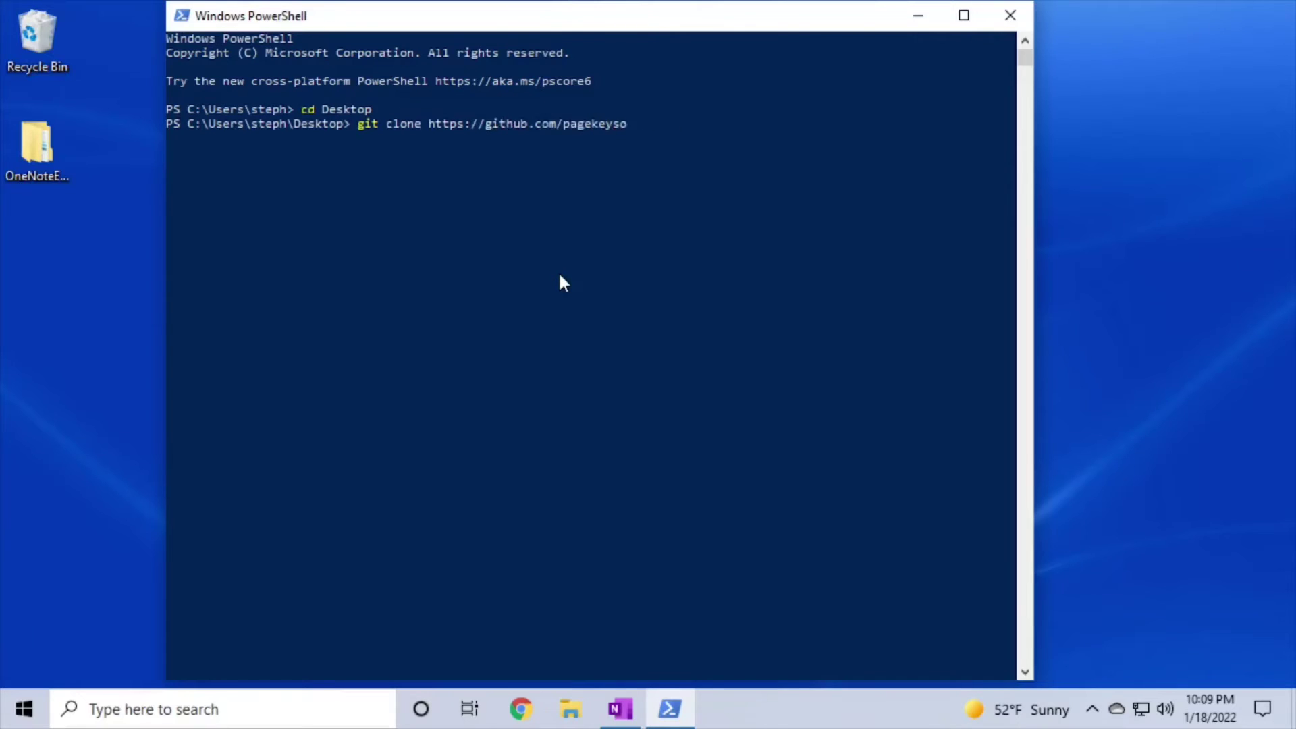
text(lutions/onenote-to-markdown)
key(Return)
text(cd onenote-to-markdown)
key(Return)
text(ls)
key(Return)
text(.\convert3.ps1)
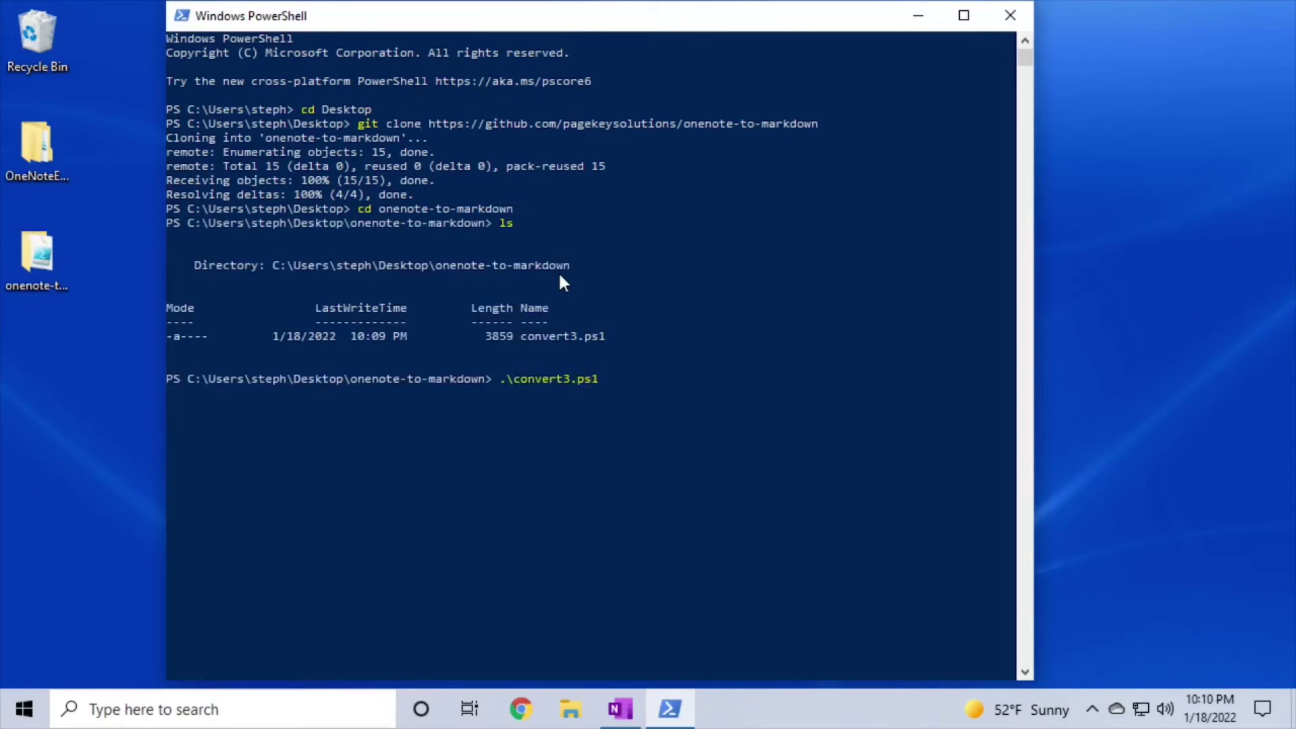
key(Return)
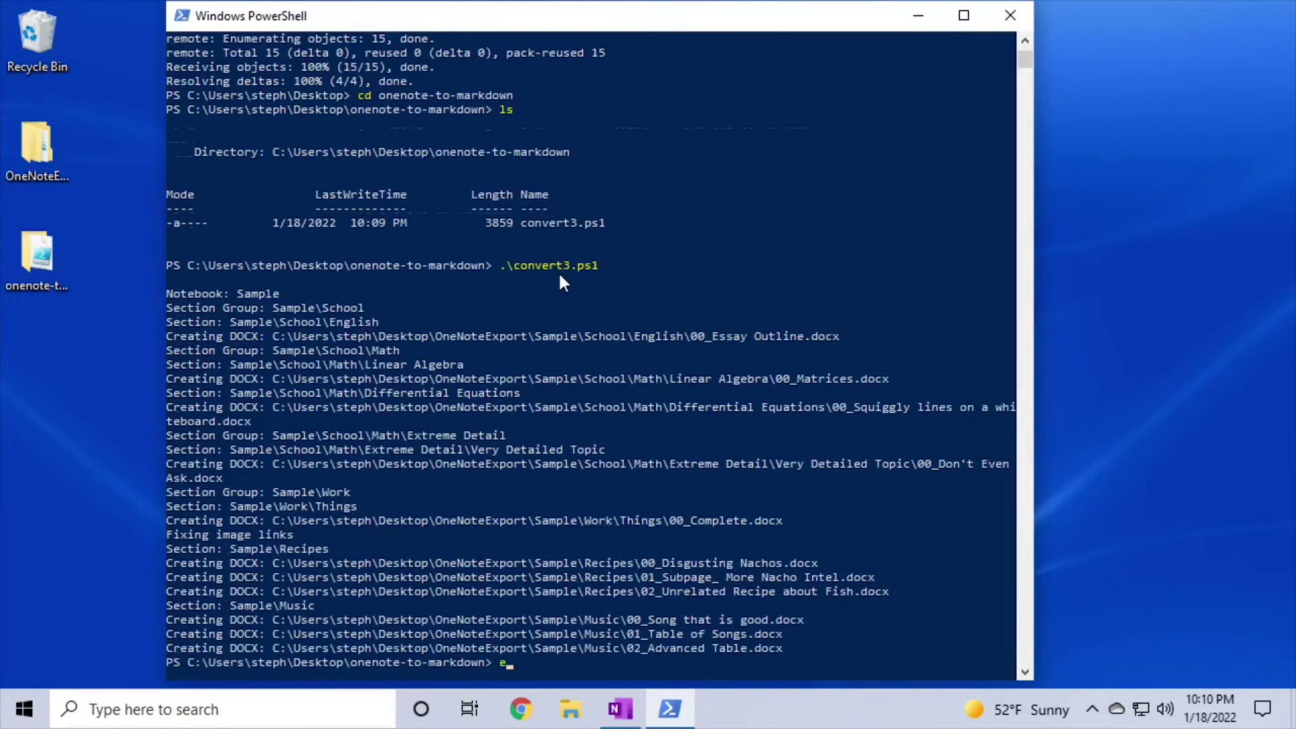
Exit PowerShell and browse OneNoteExport's Sample and Music folders, returning to Sample.
text(exit)
key(Return)
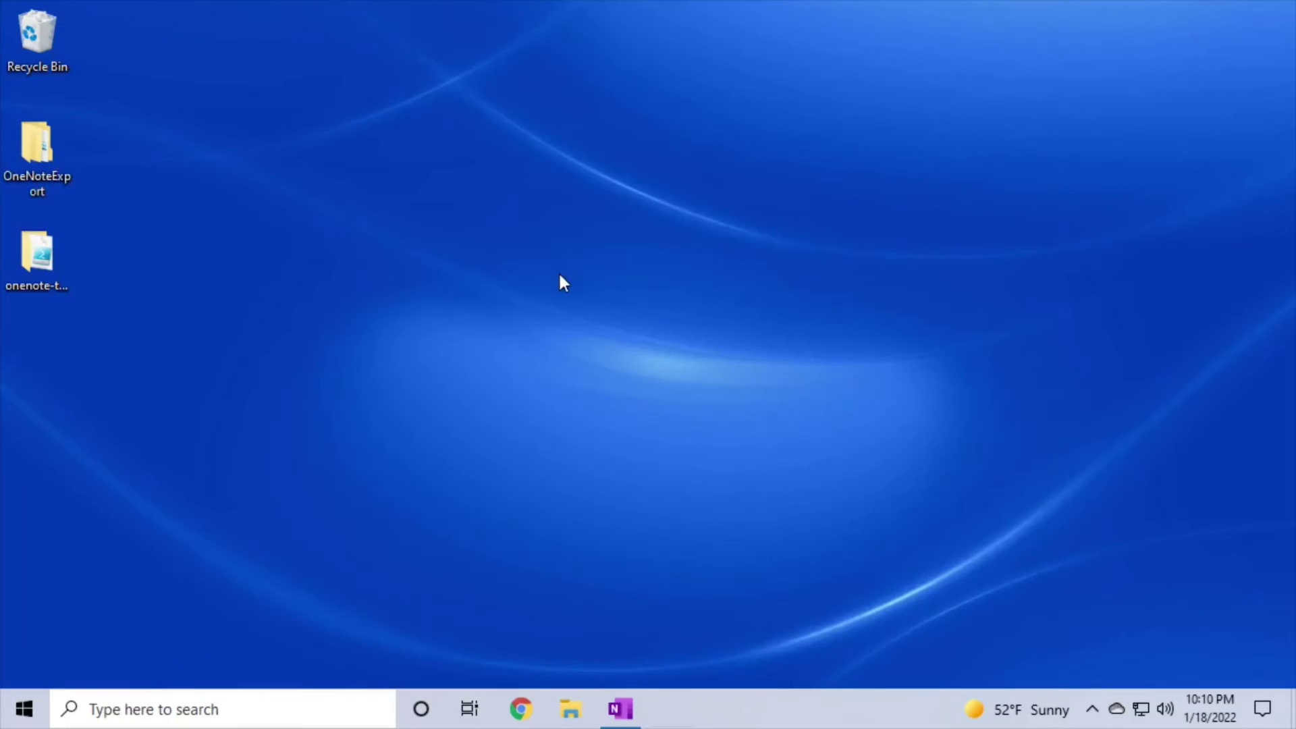
double_click(38, 156)
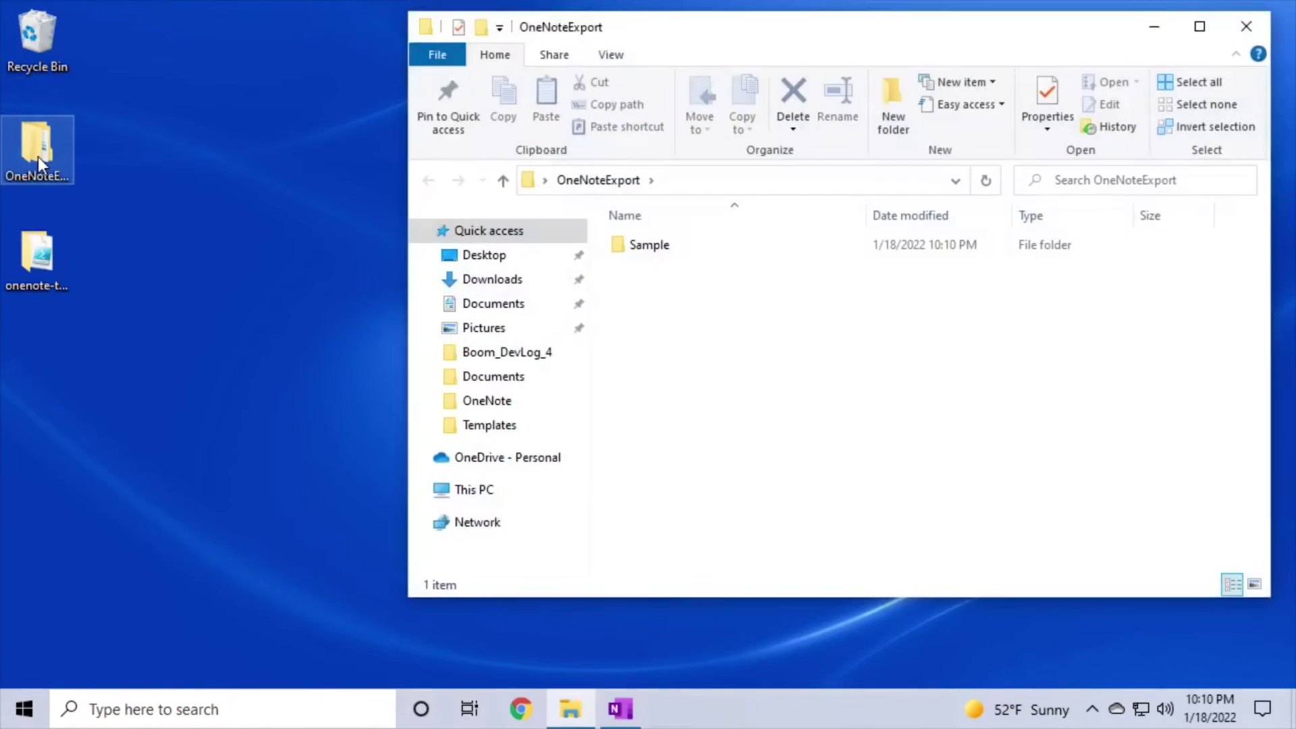
double_click(669, 248)
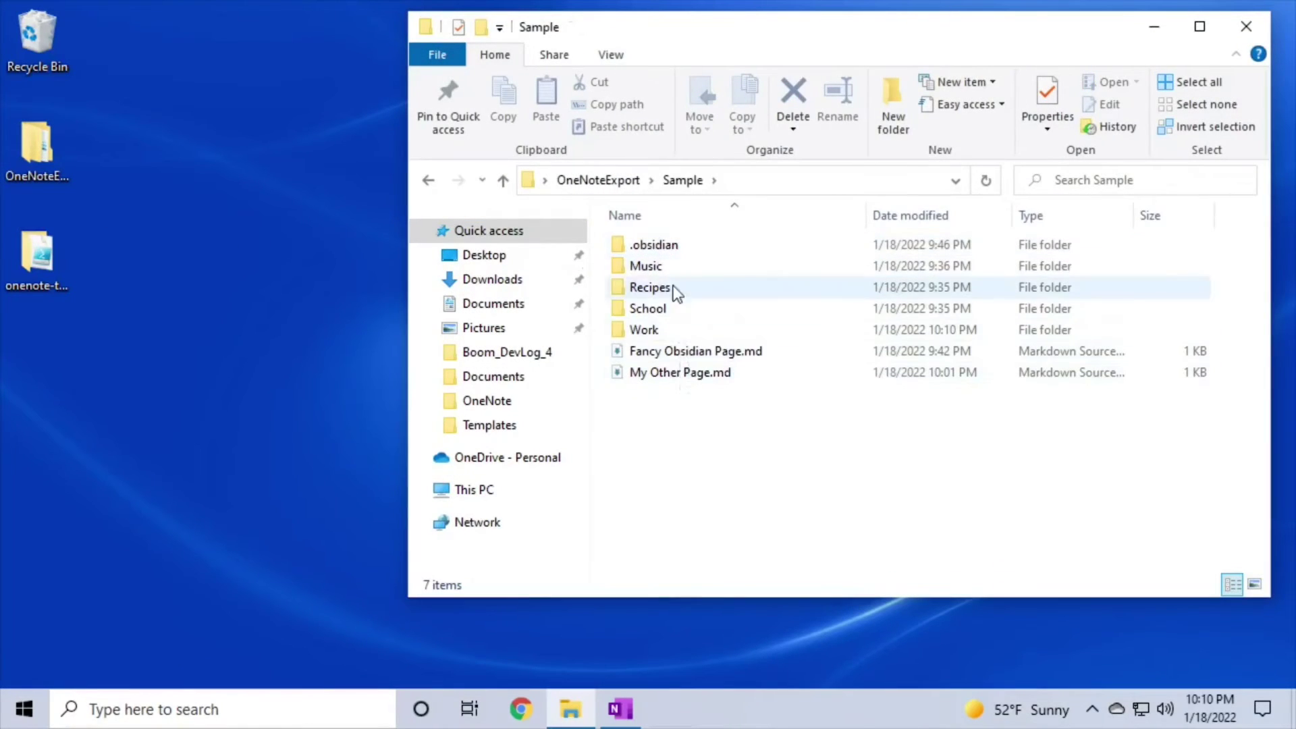
double_click(675, 265)
click(683, 180)
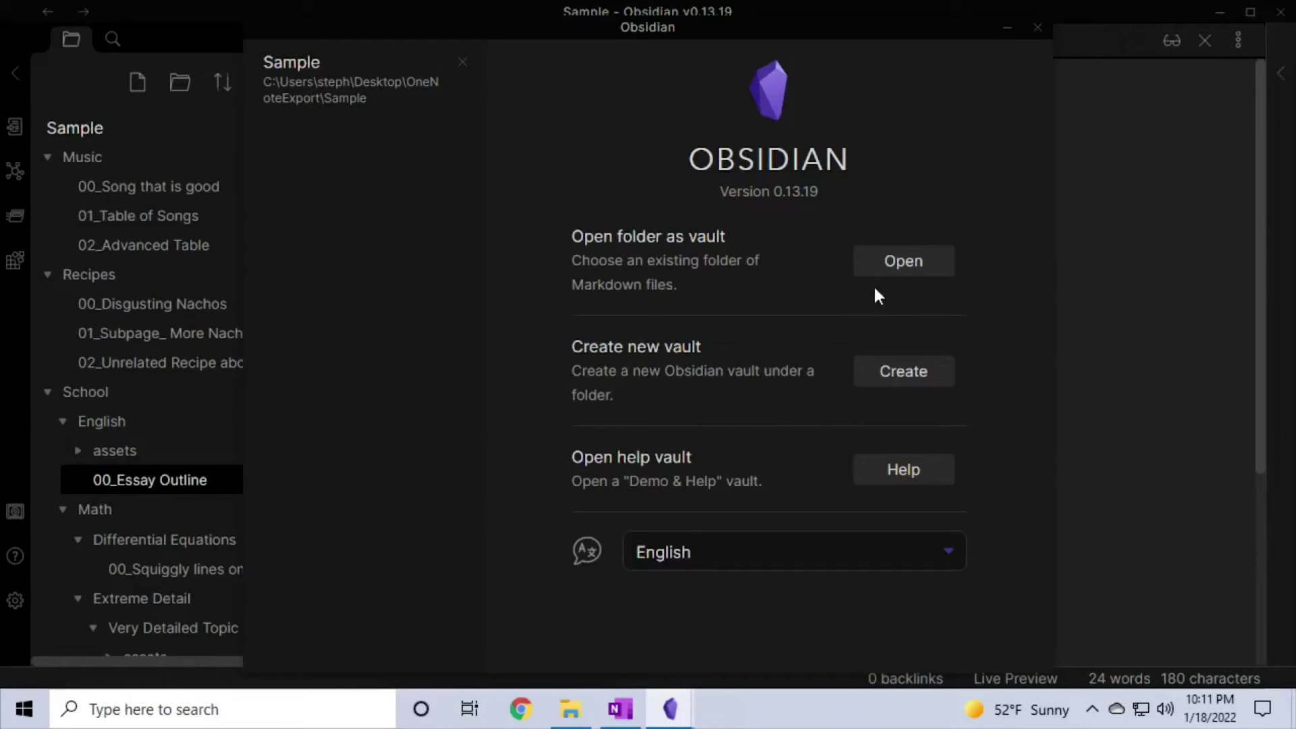
Open the exported Sample folder as an Obsidian vault.
click(891, 262)
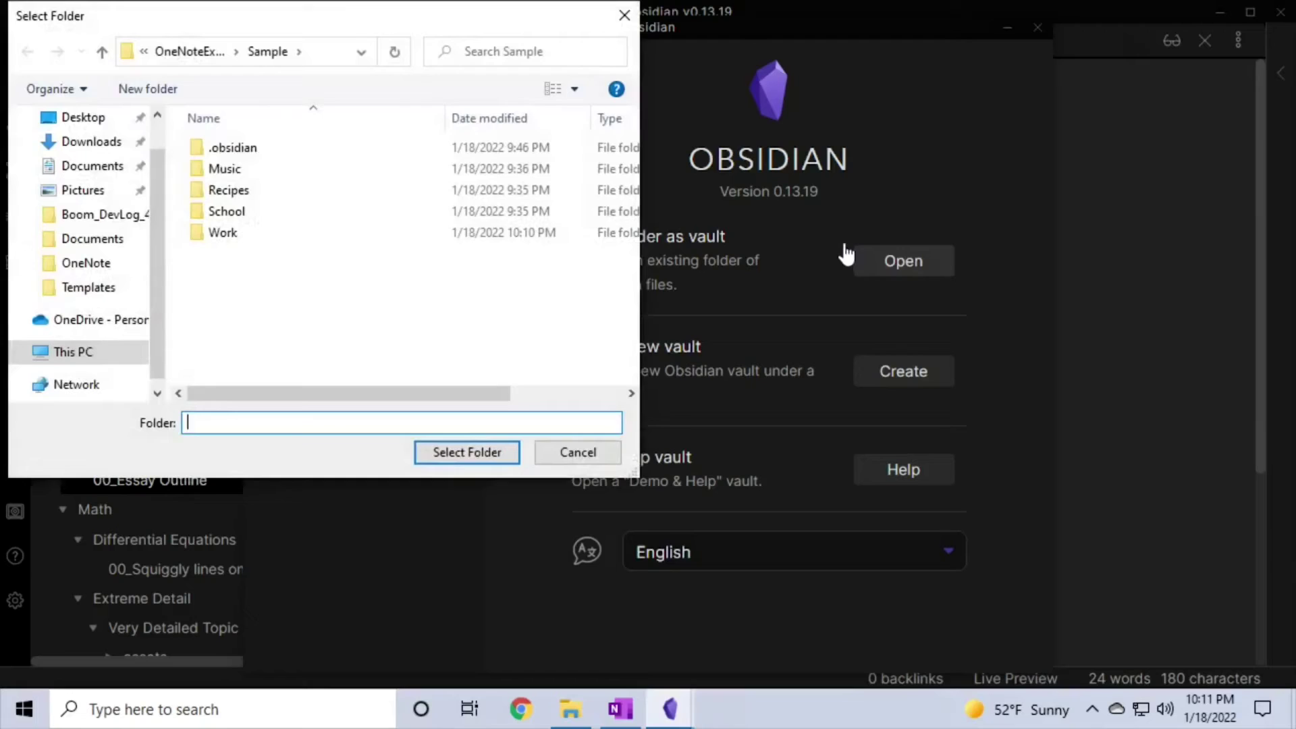
click(480, 446)
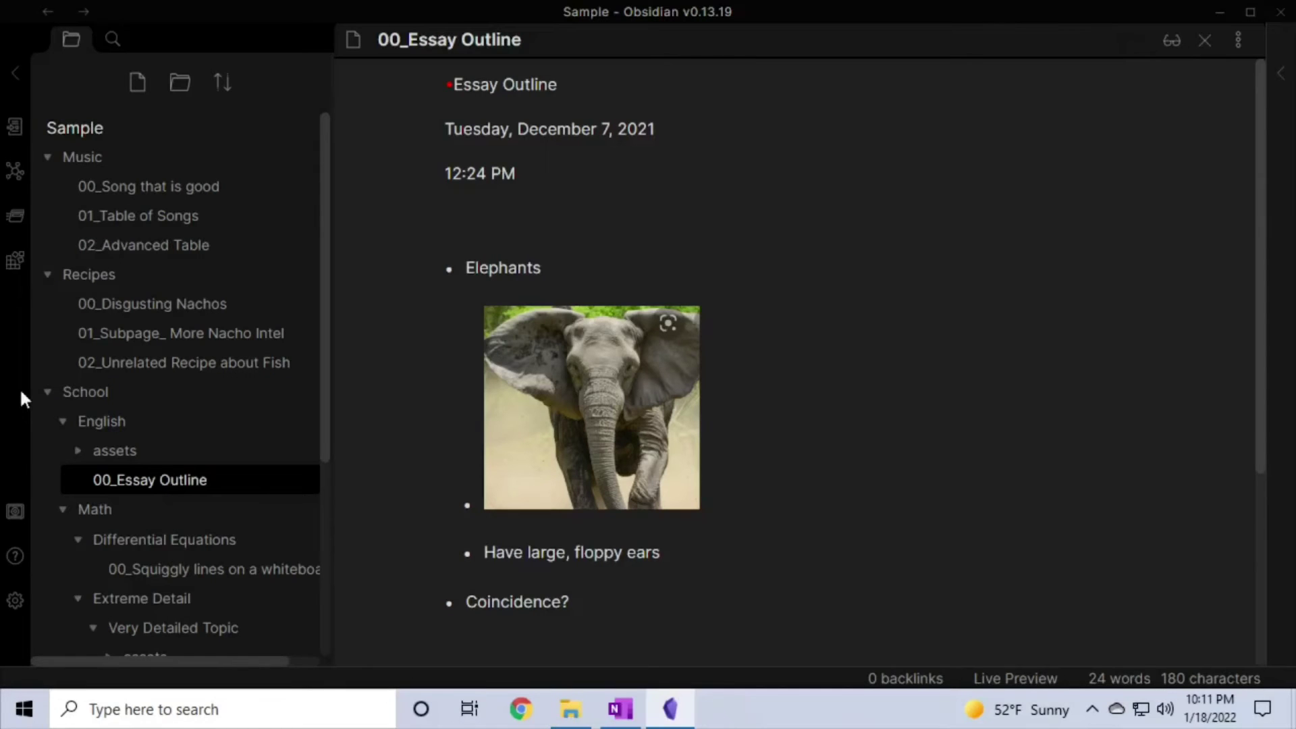
Add a small width to the elephant image's embed link so it renders as a thumbnail.
click(533, 417)
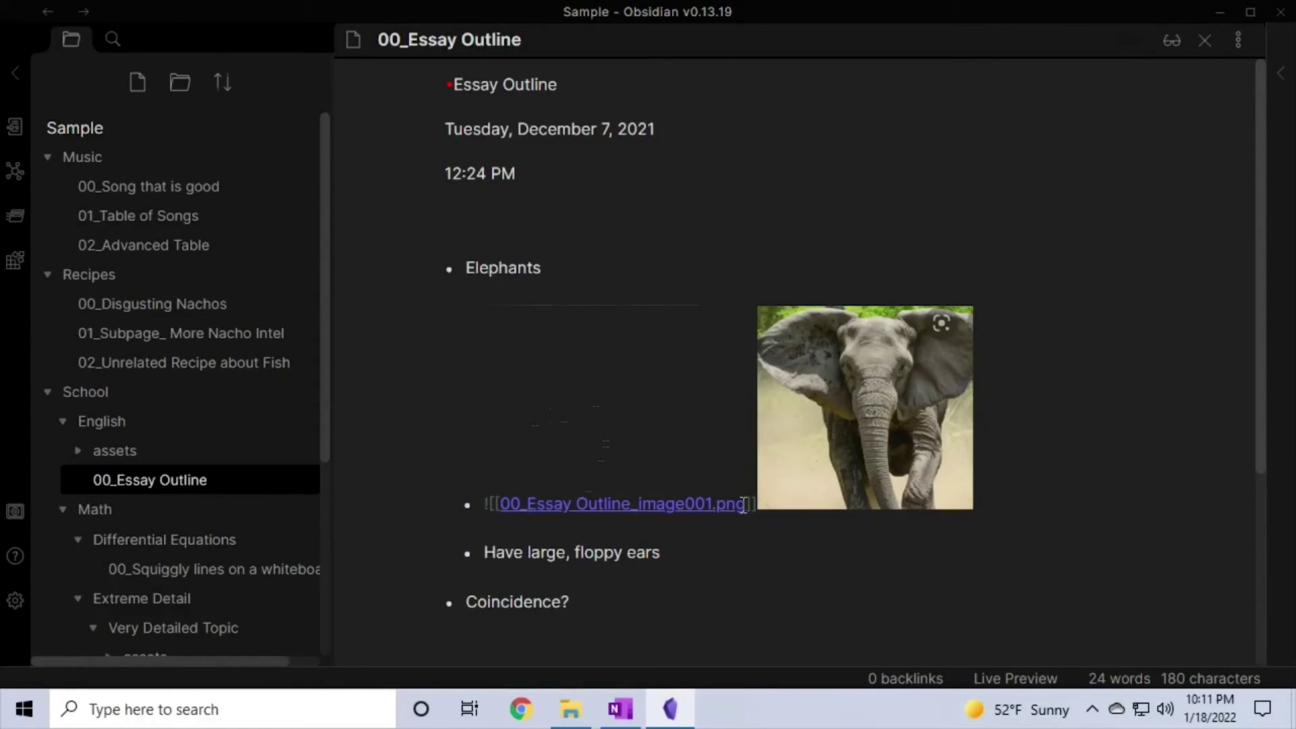
text(|200)
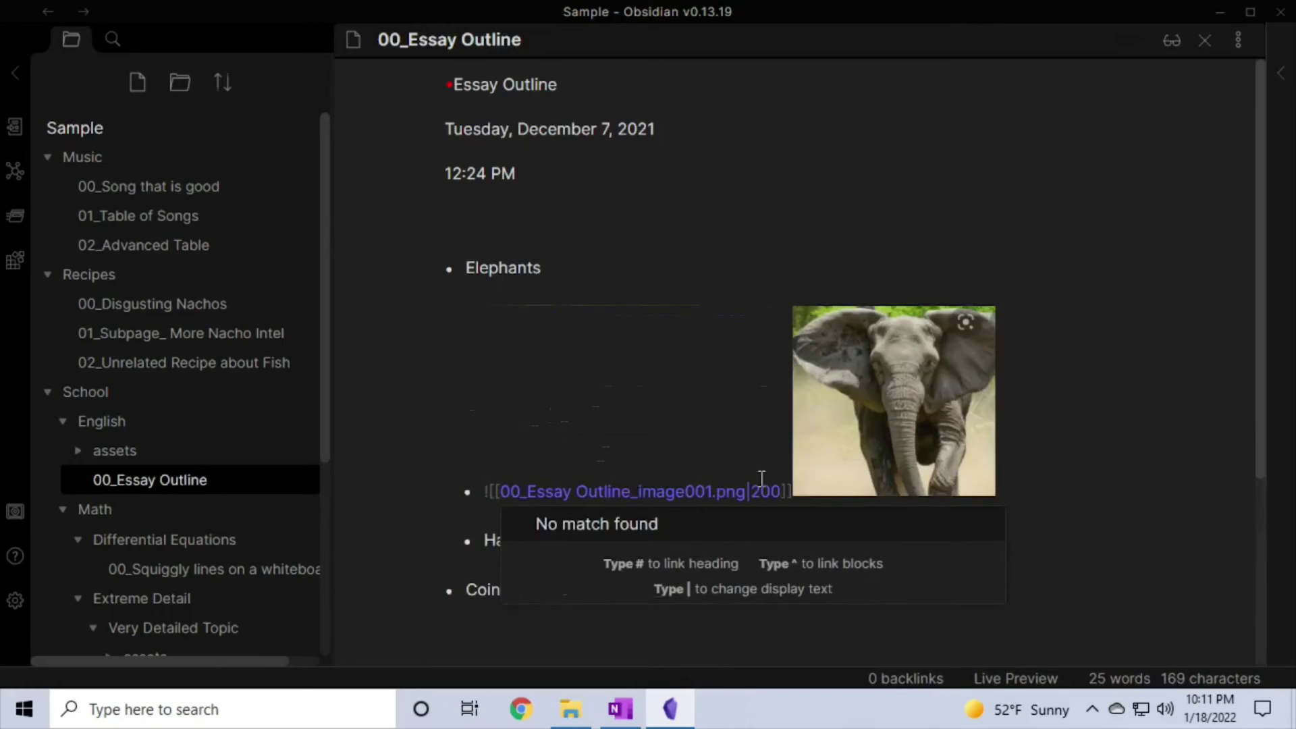
key(BackSpace)
key(BackSpace)
key(BackSpace)
text(100)
key(BackSpace)
key(BackSpace)
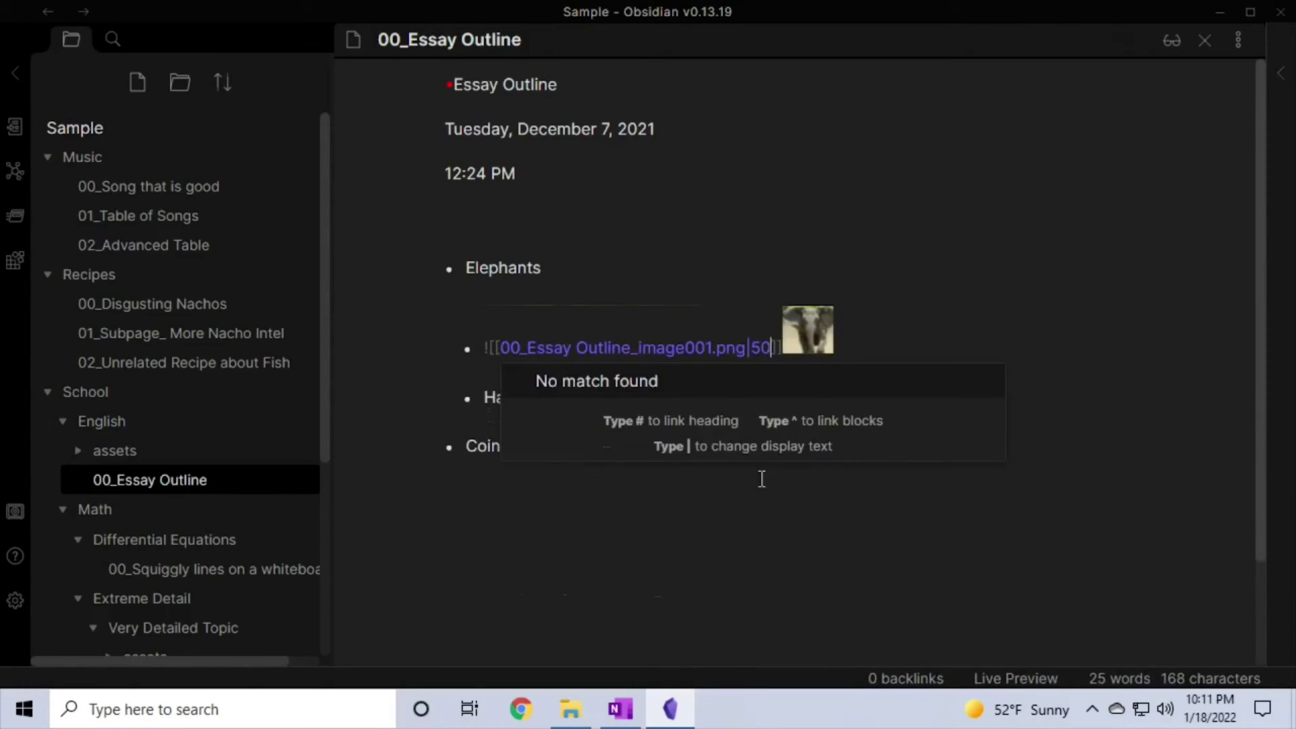
click(668, 231)
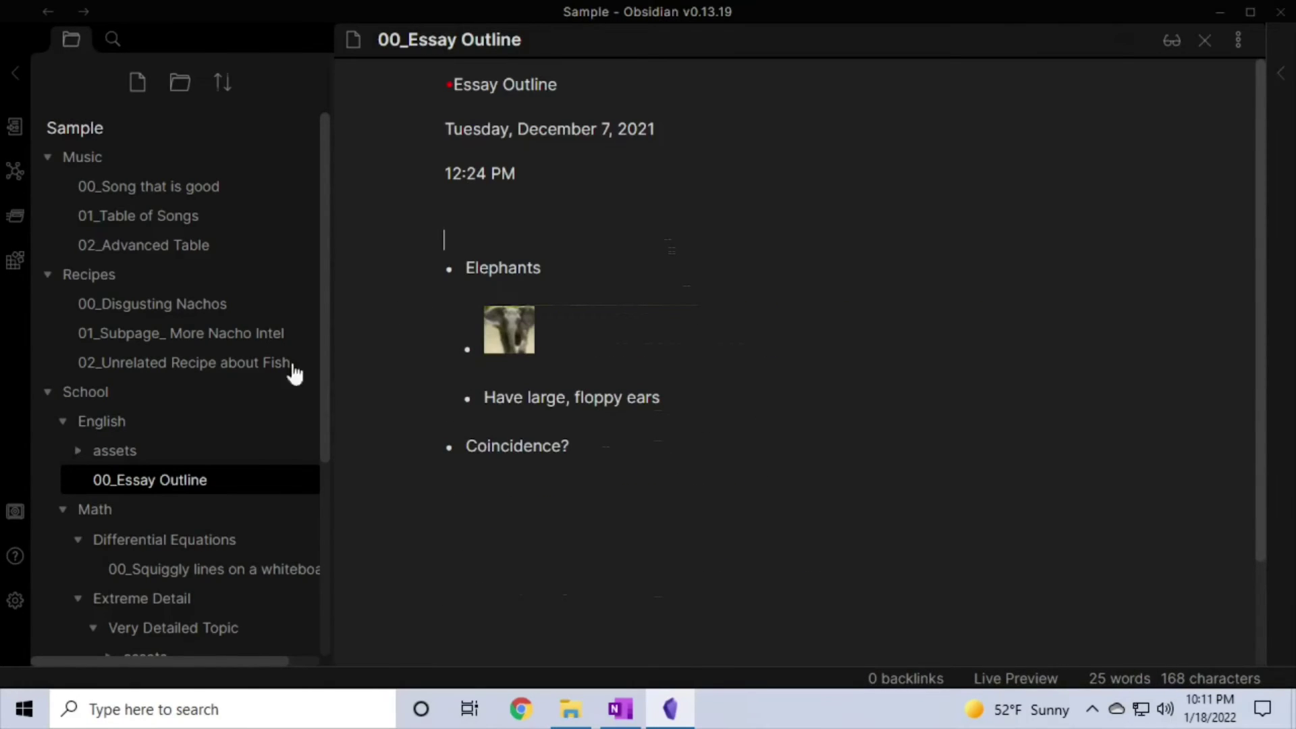
Open the elephant image from English's assets folder, then collapse the School folders.
click(80, 452)
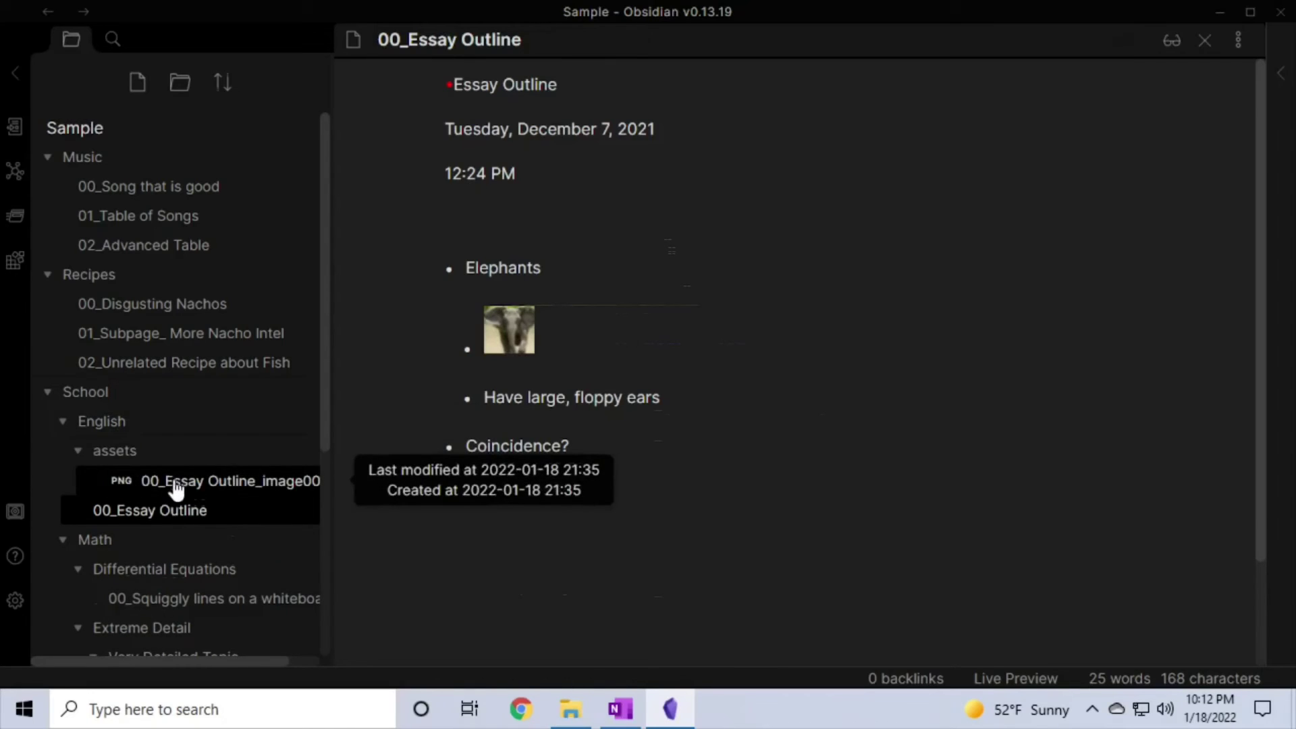
click(527, 338)
ctrl+click(527, 339)
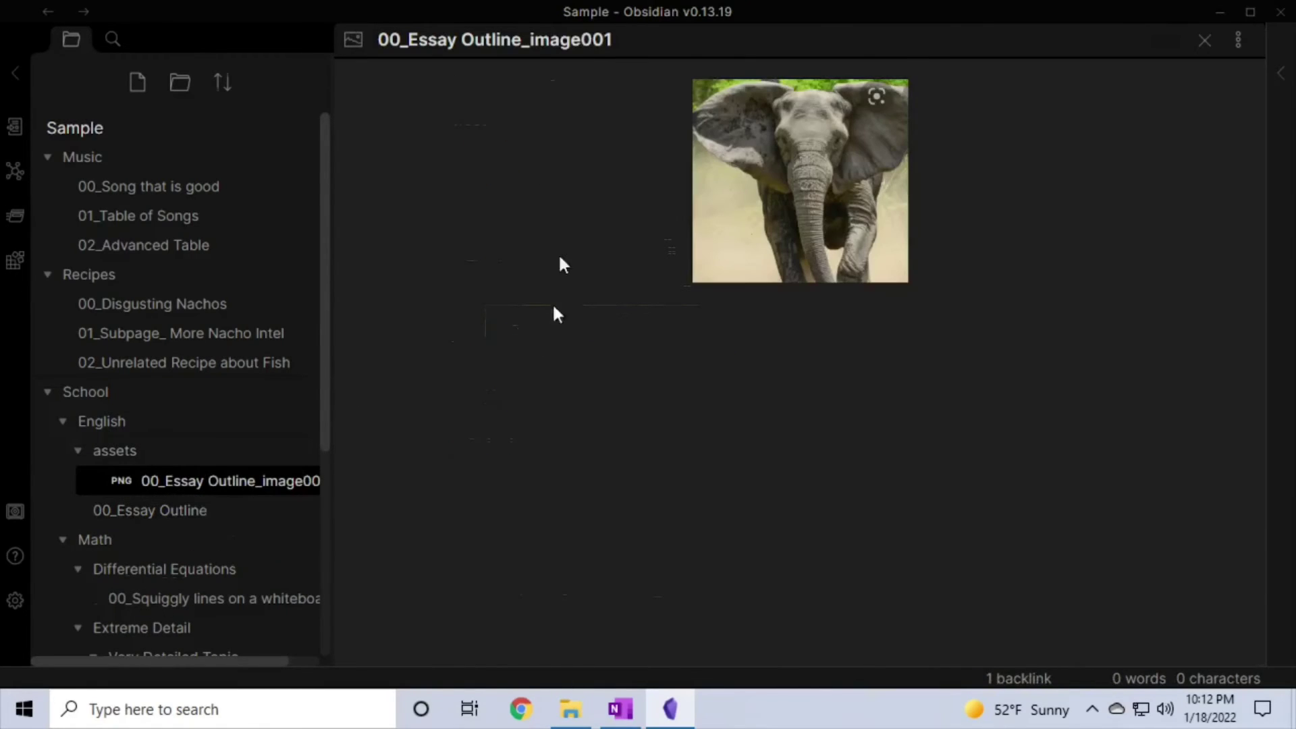
click(77, 450)
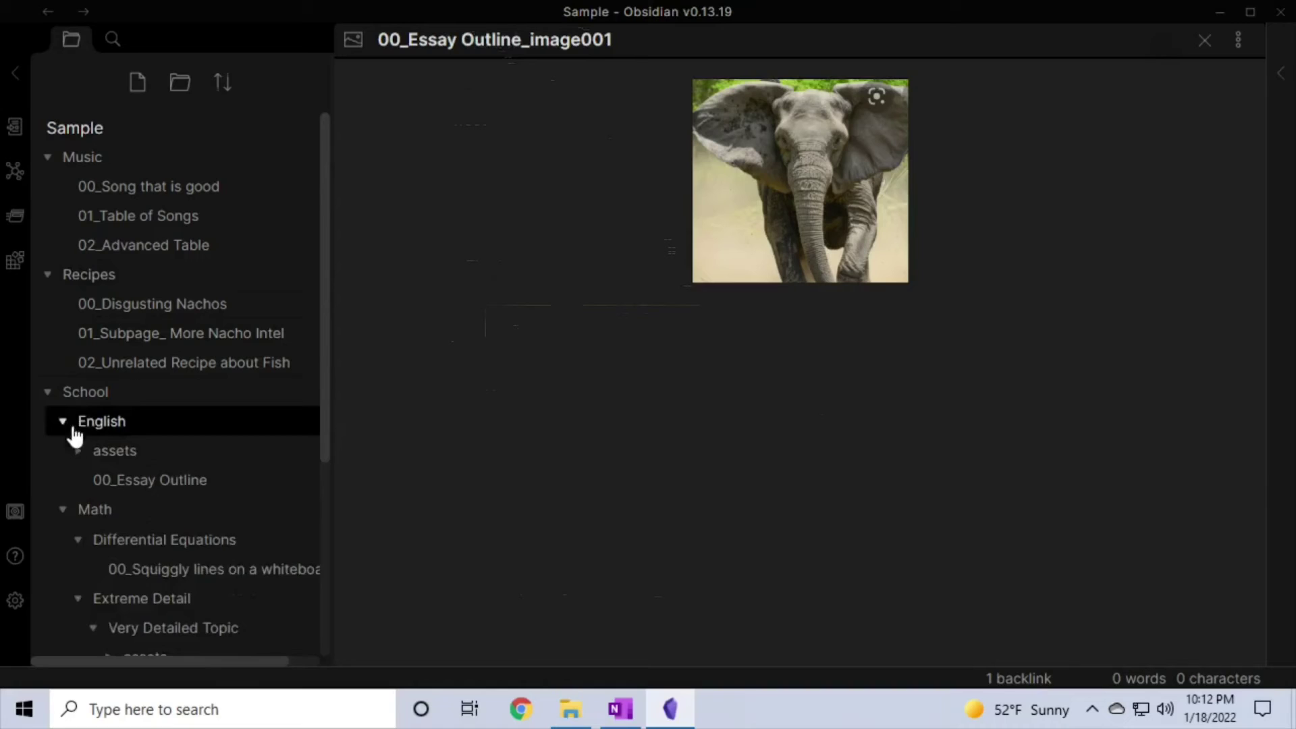
click(64, 422)
click(50, 393)
click(57, 395)
Open the 00_Matrices note and view its images from Linear Algebra's assets folder.
scroll(89, 438, down, 5)
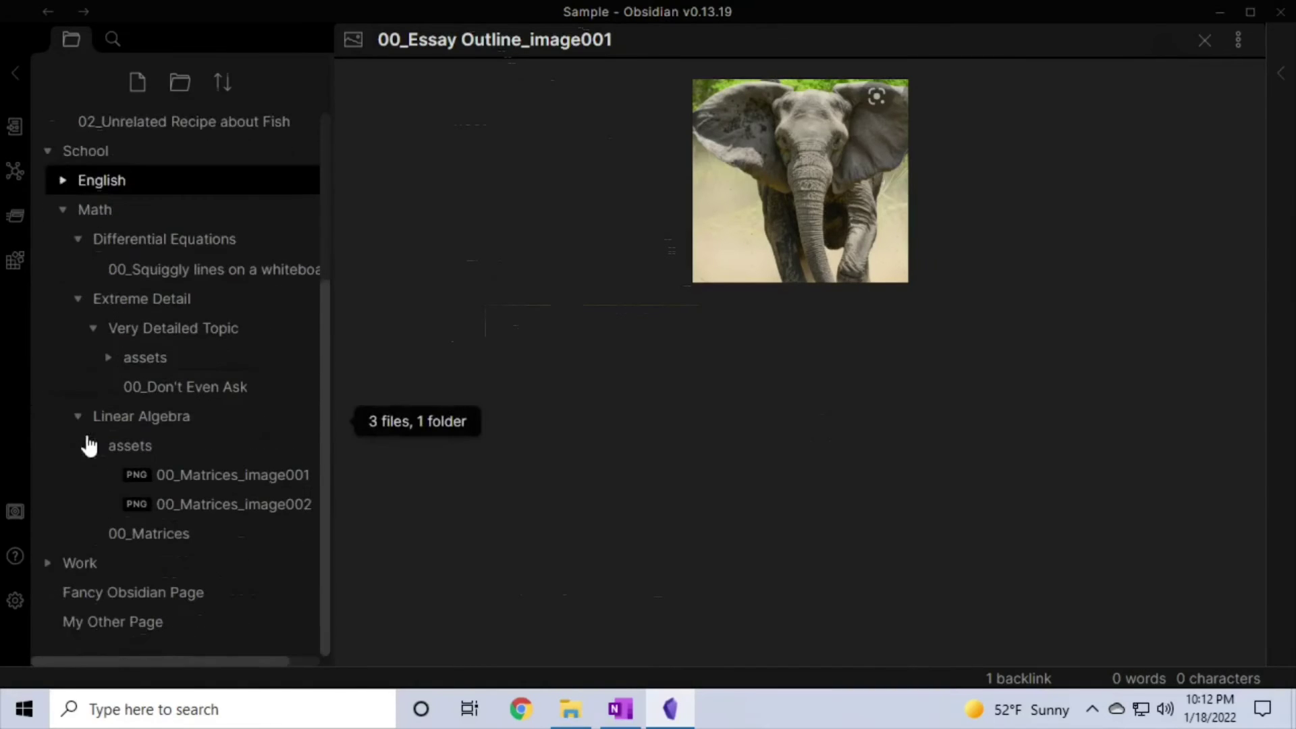
click(105, 452)
click(139, 533)
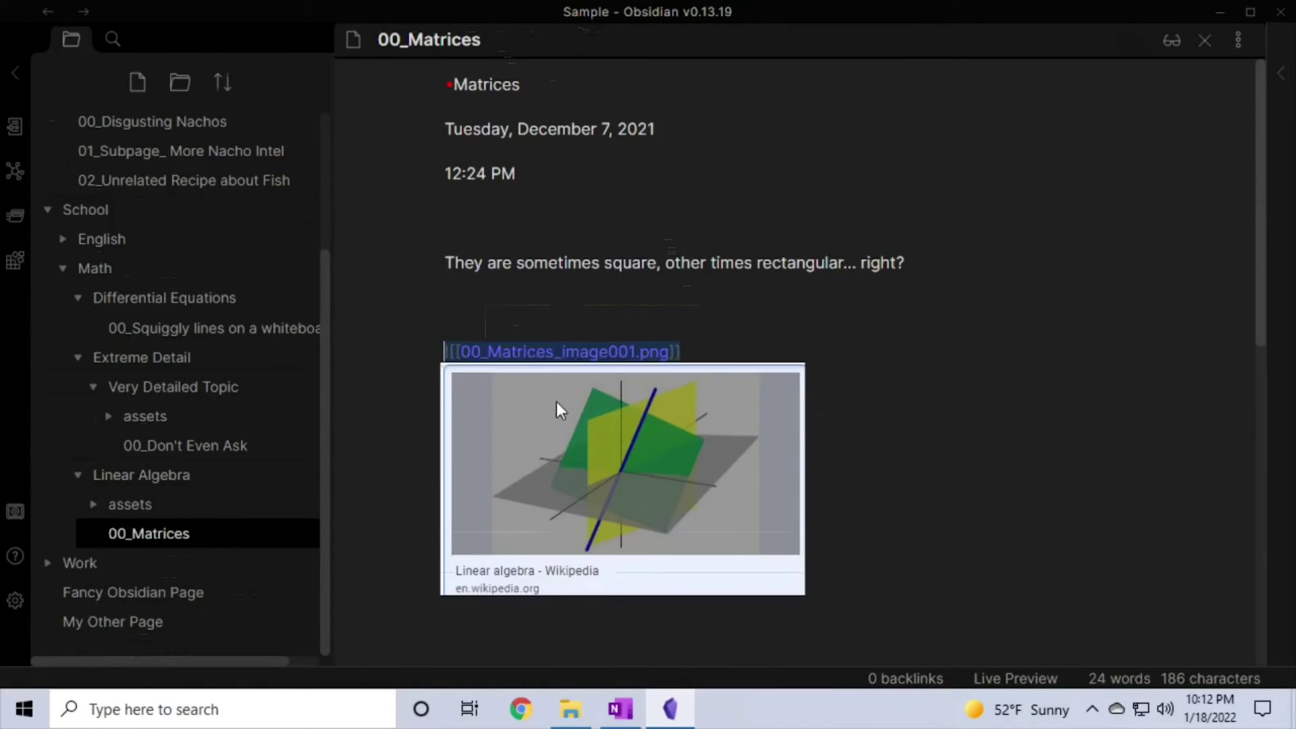
ctrl+click(536, 338)
click(104, 505)
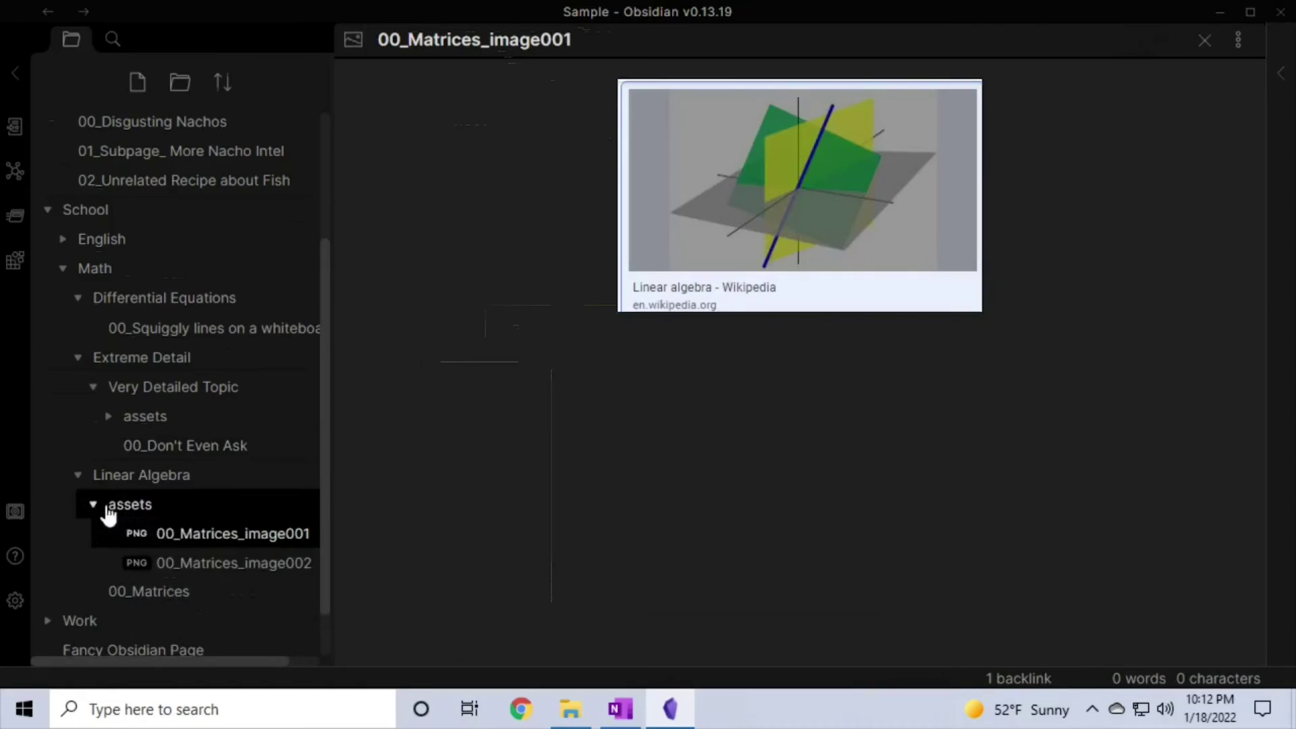
click(188, 563)
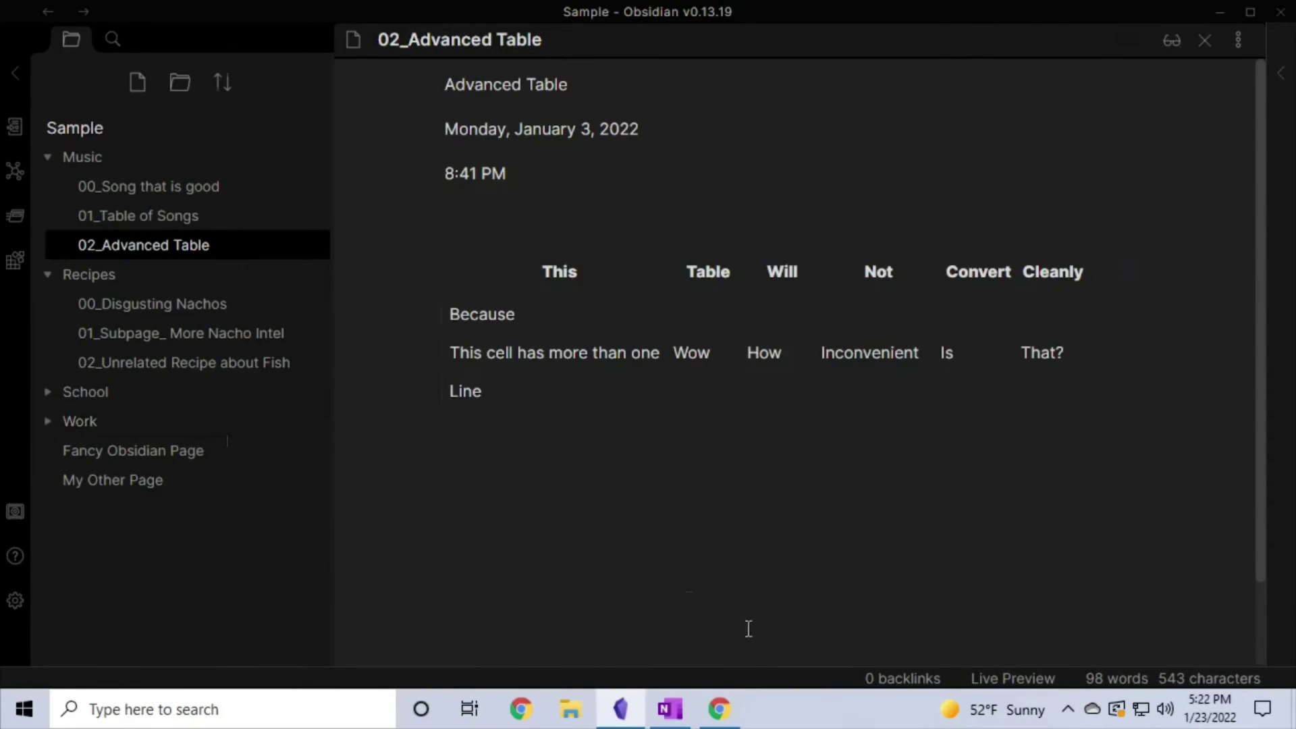
click(668, 715)
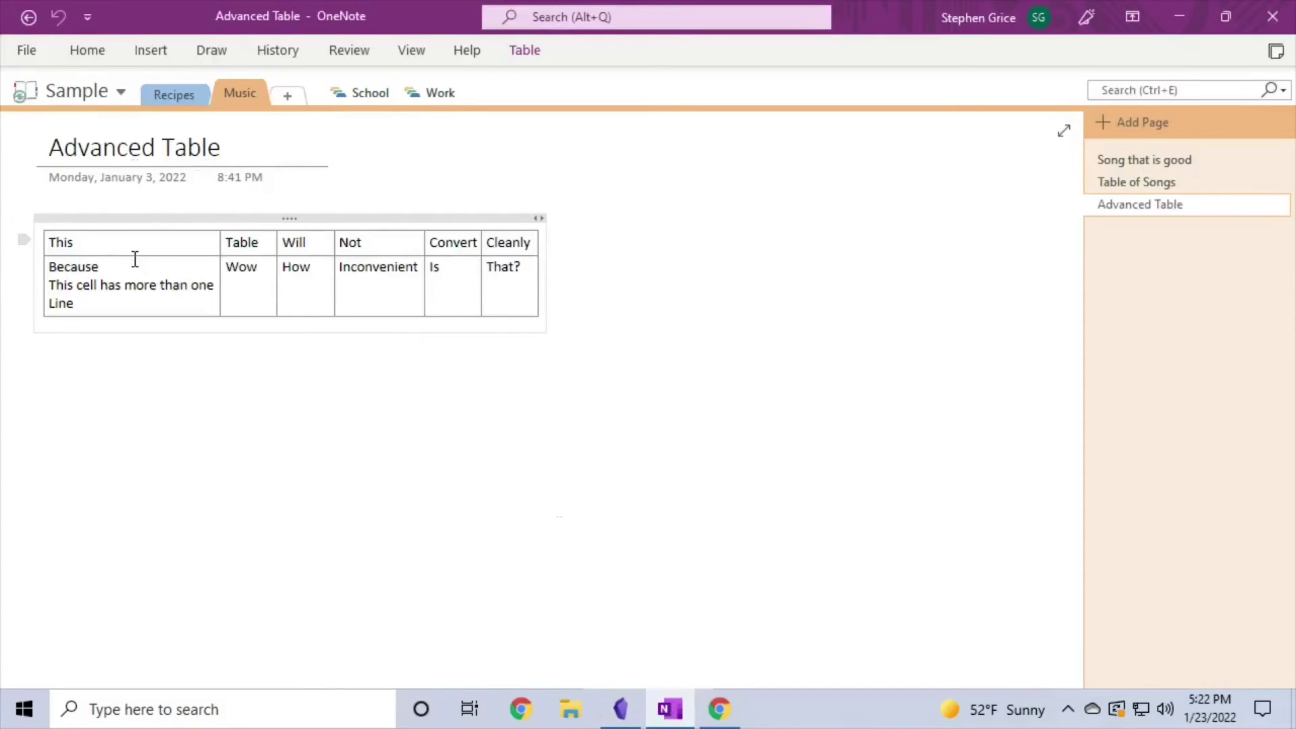
drag(81, 303, 49, 267)
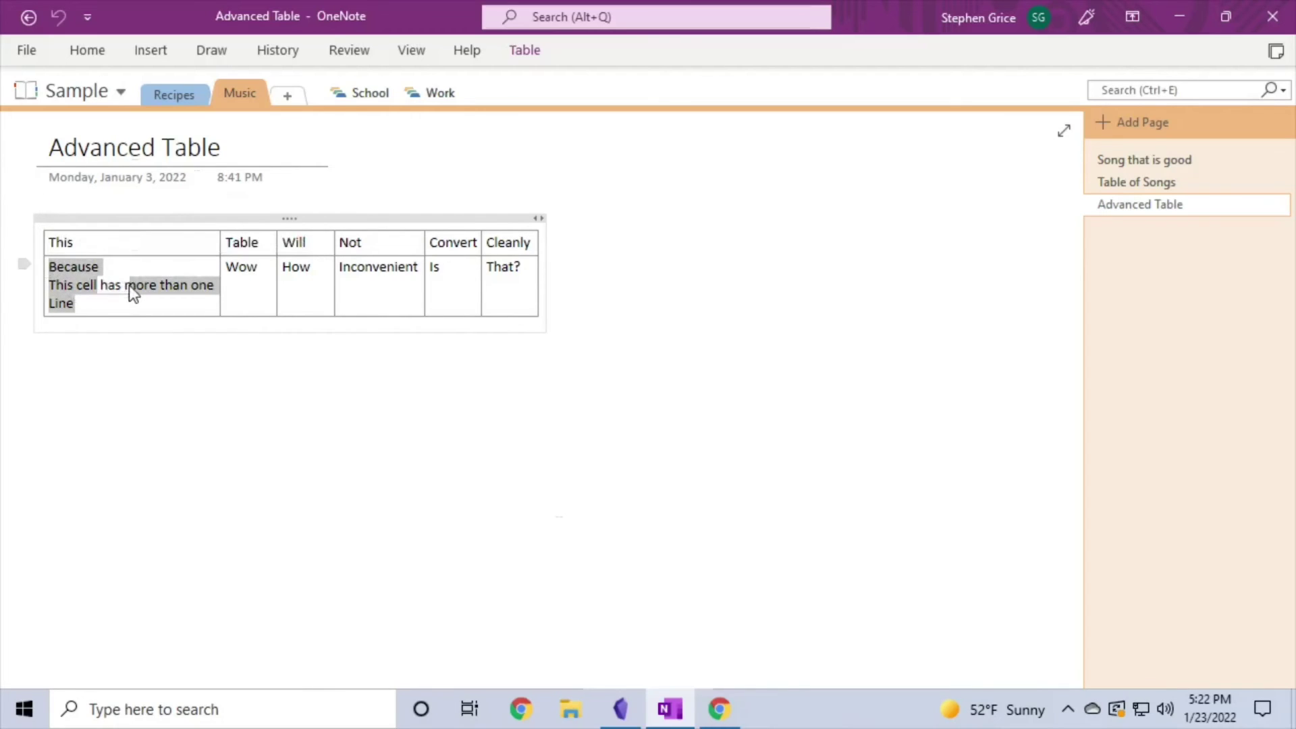
click(126, 285)
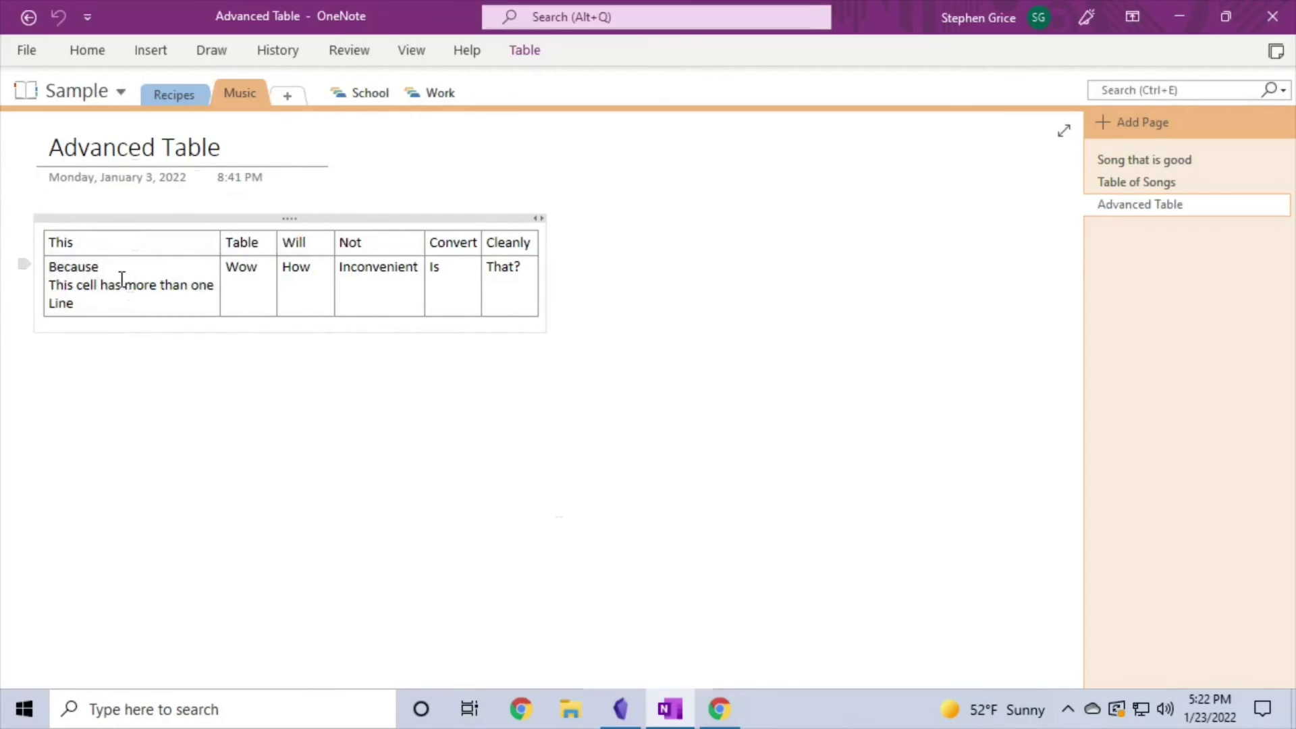
click(1137, 183)
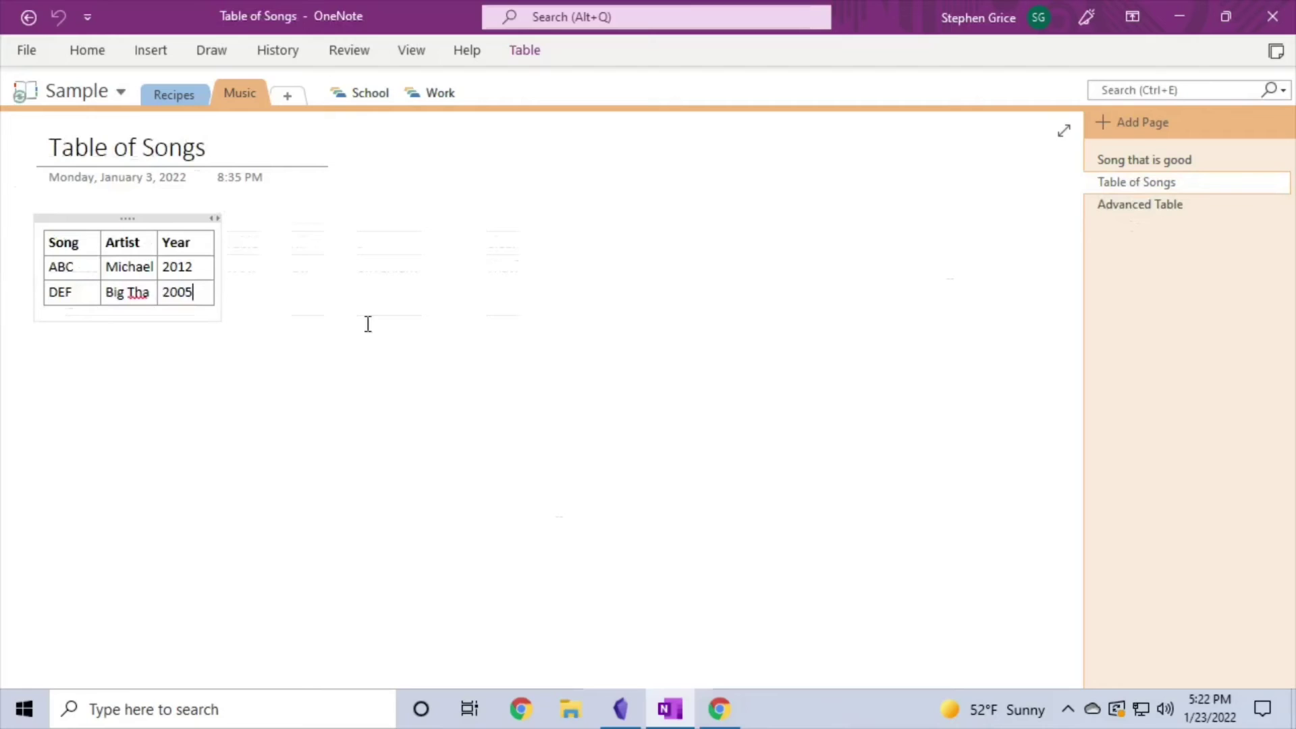
click(624, 707)
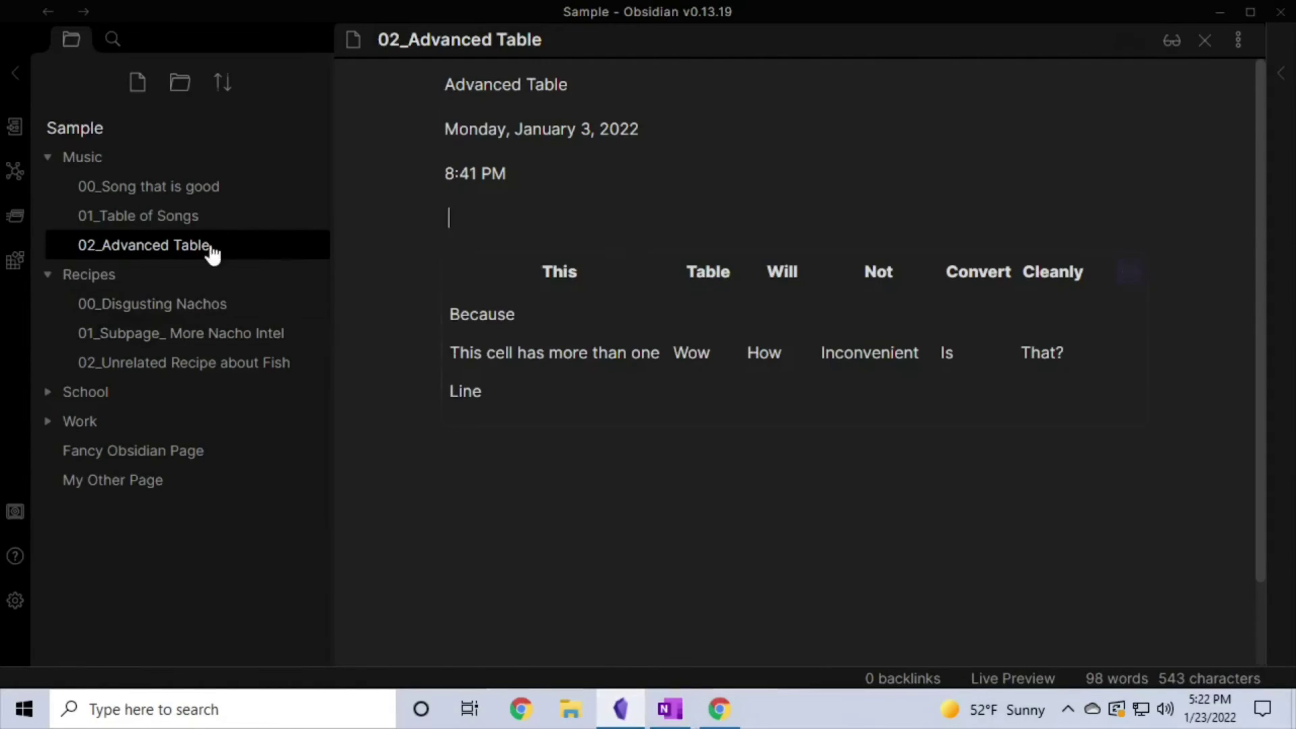
Compare 02_Advanced Table's HTML table with 01_Table of Songs' Markdown, then select the whole HTML block.
click(582, 298)
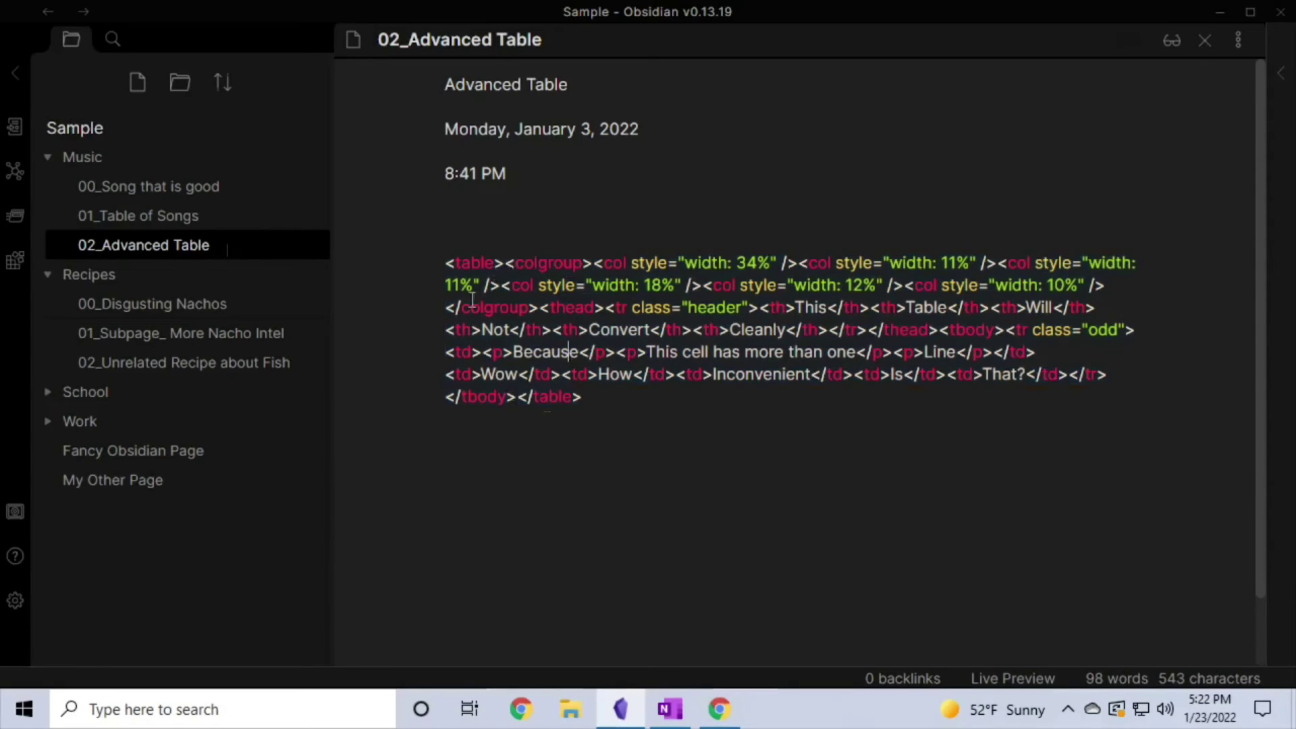
click(169, 215)
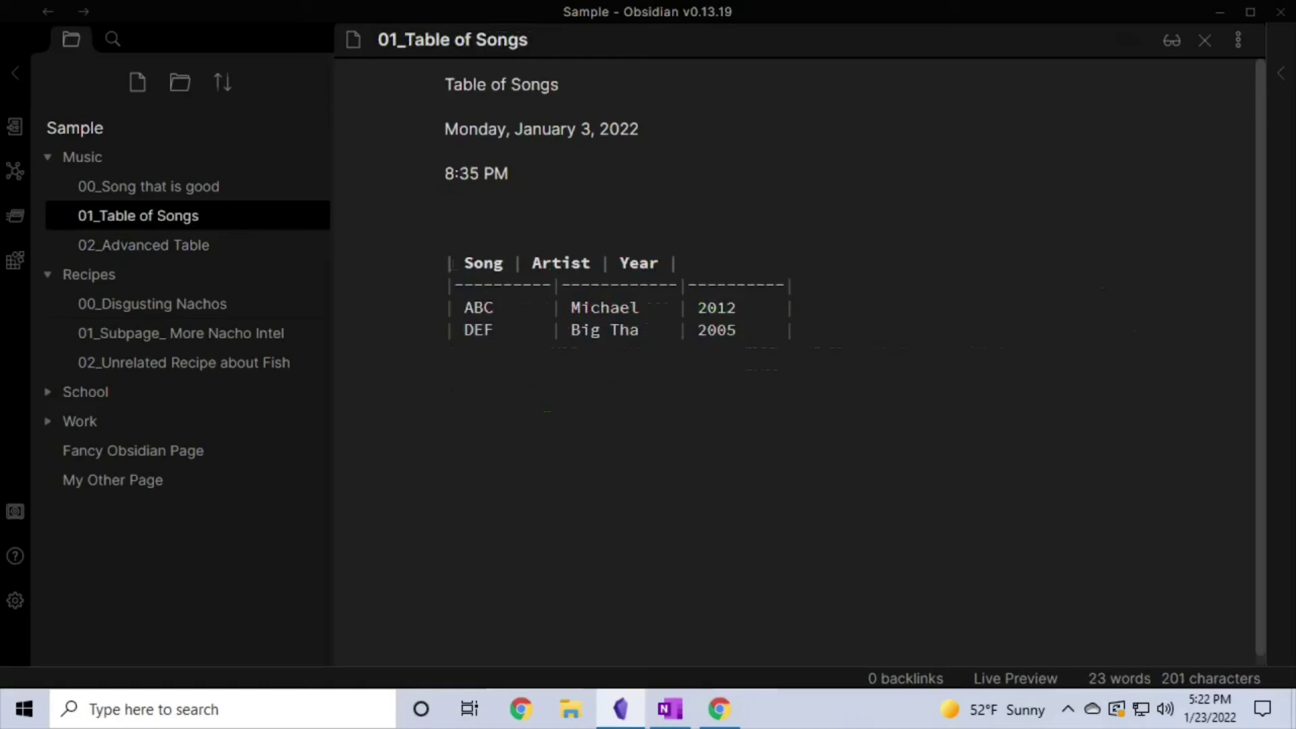
drag(672, 328, 571, 277)
click(216, 243)
click(633, 307)
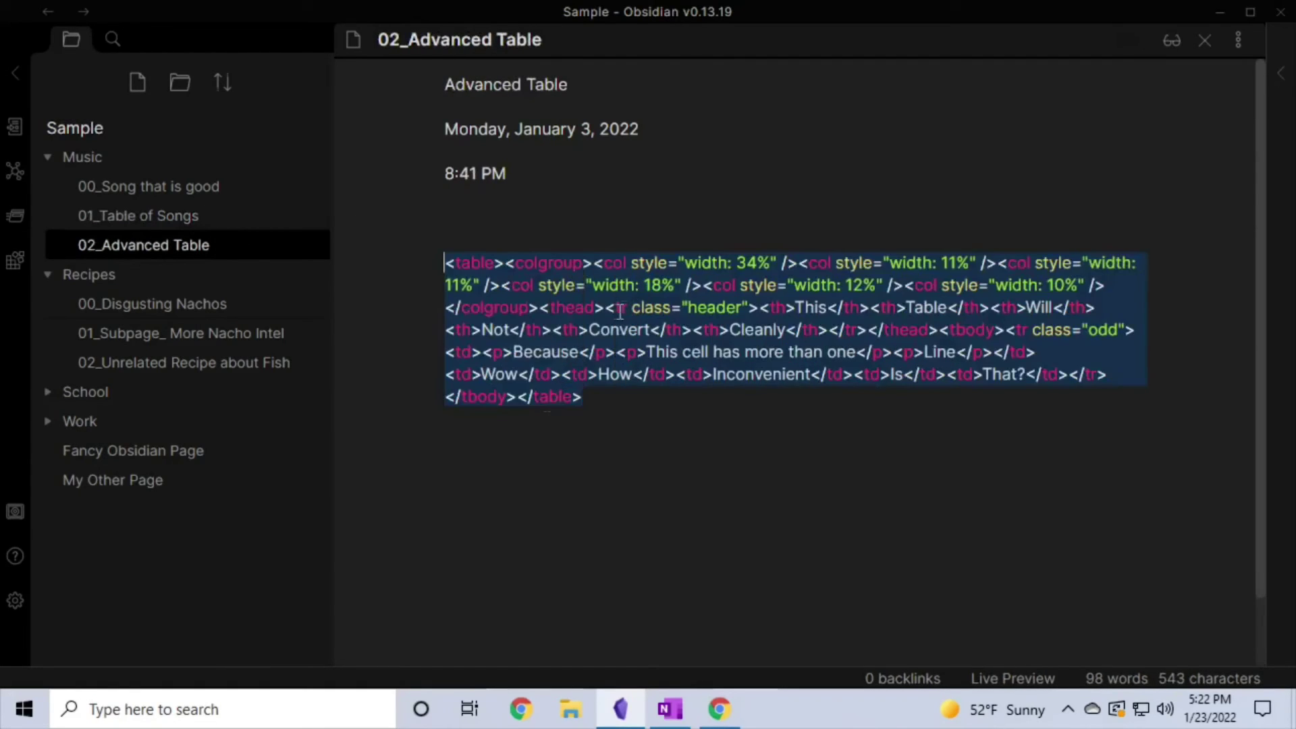
drag(599, 395, 443, 263)
key(ctrl+c)
click(717, 708)
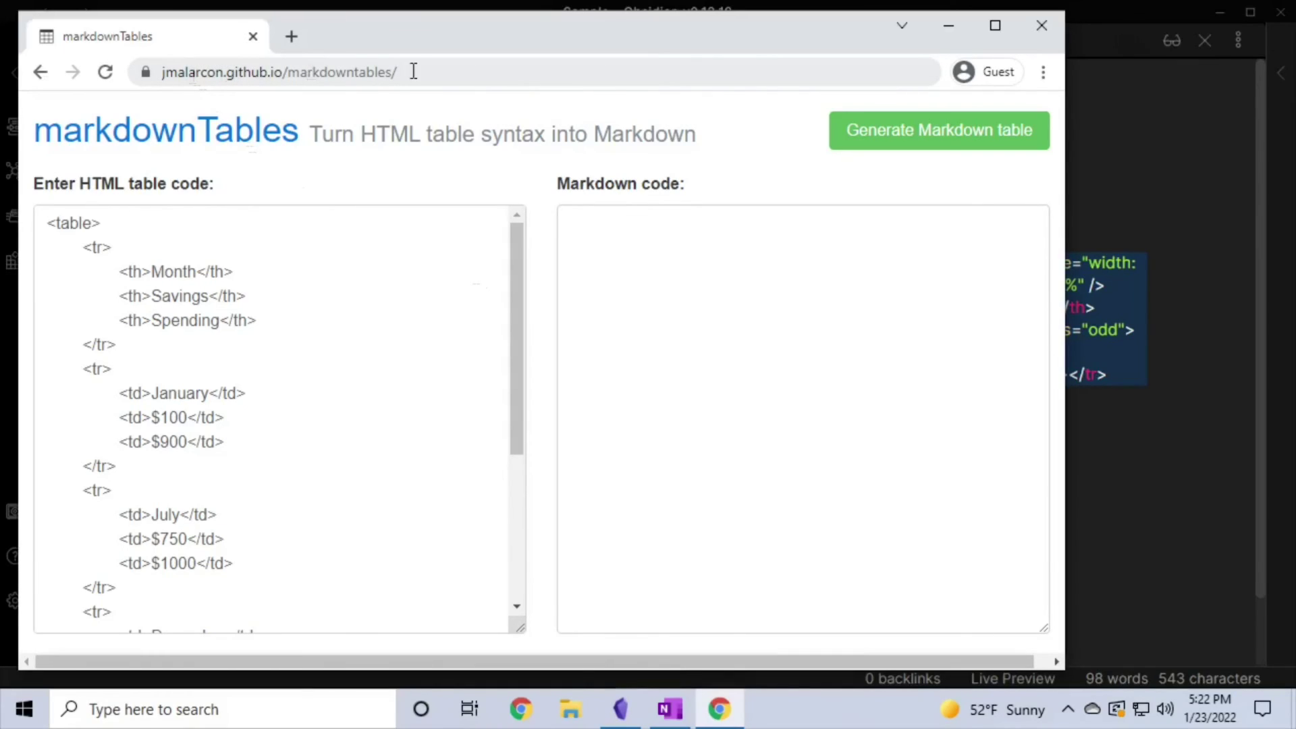
Replace markdownTables' sample HTML with the copied table code and generate the Markdown table.
click(279, 326)
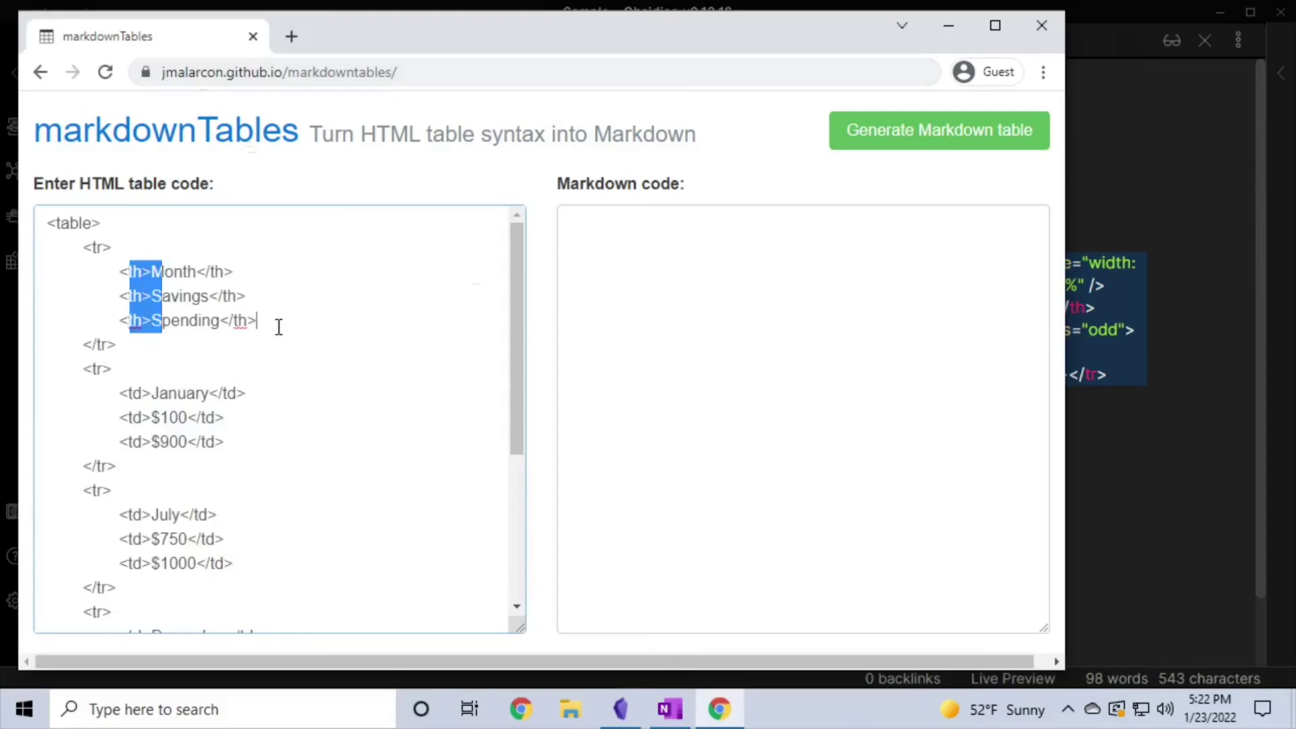
key(ctrl+a)
key(ctrl+v)
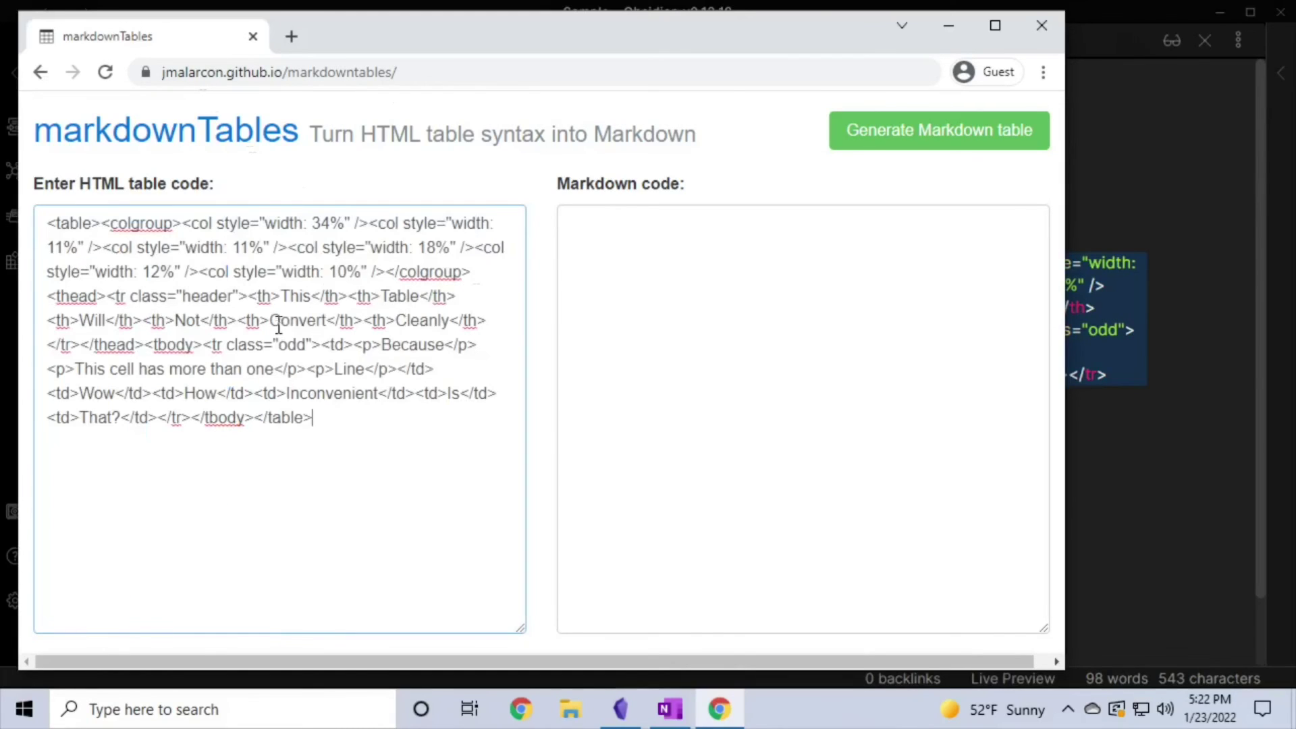
click(972, 143)
Select the generated Markdown pipe table output for copying.
click(743, 303)
drag(900, 322, 571, 224)
key(ctrl+c)
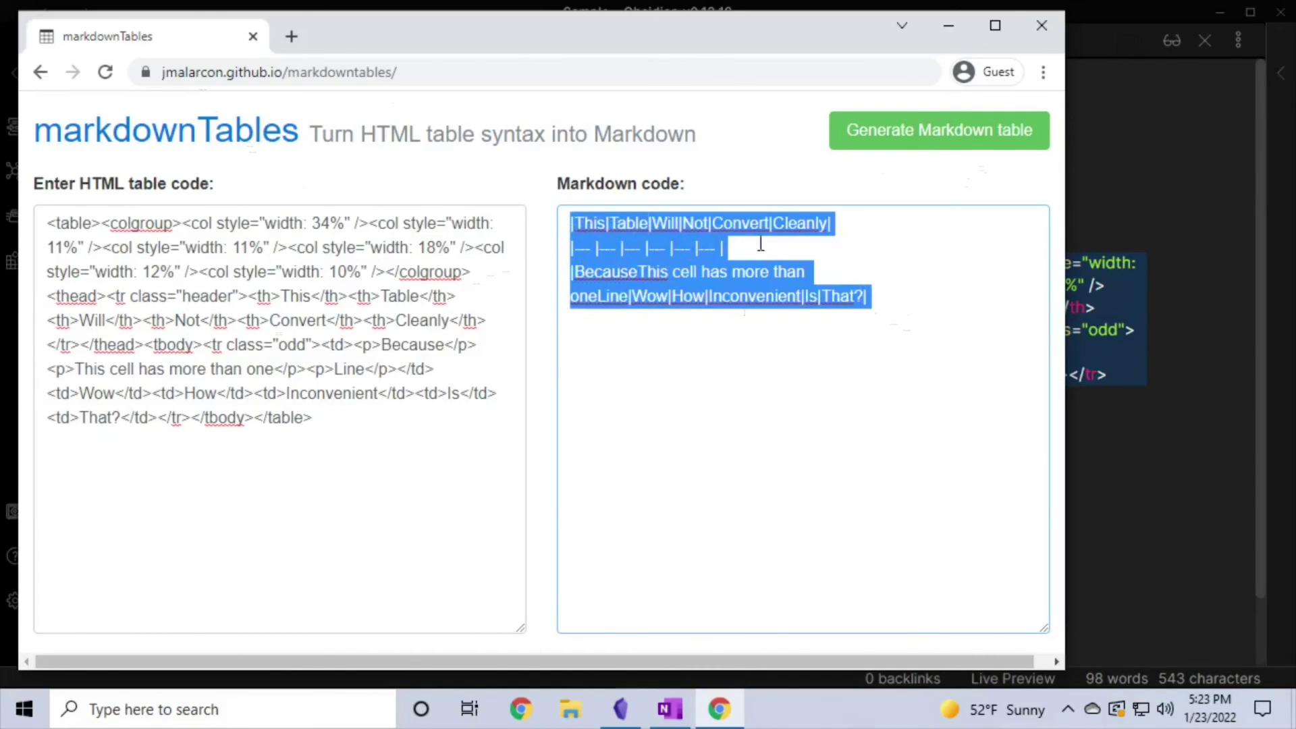
click(1117, 278)
Paste the Markdown pipe table over the HTML source in 02_Advanced Table and check it in Reading view.
click(1042, 374)
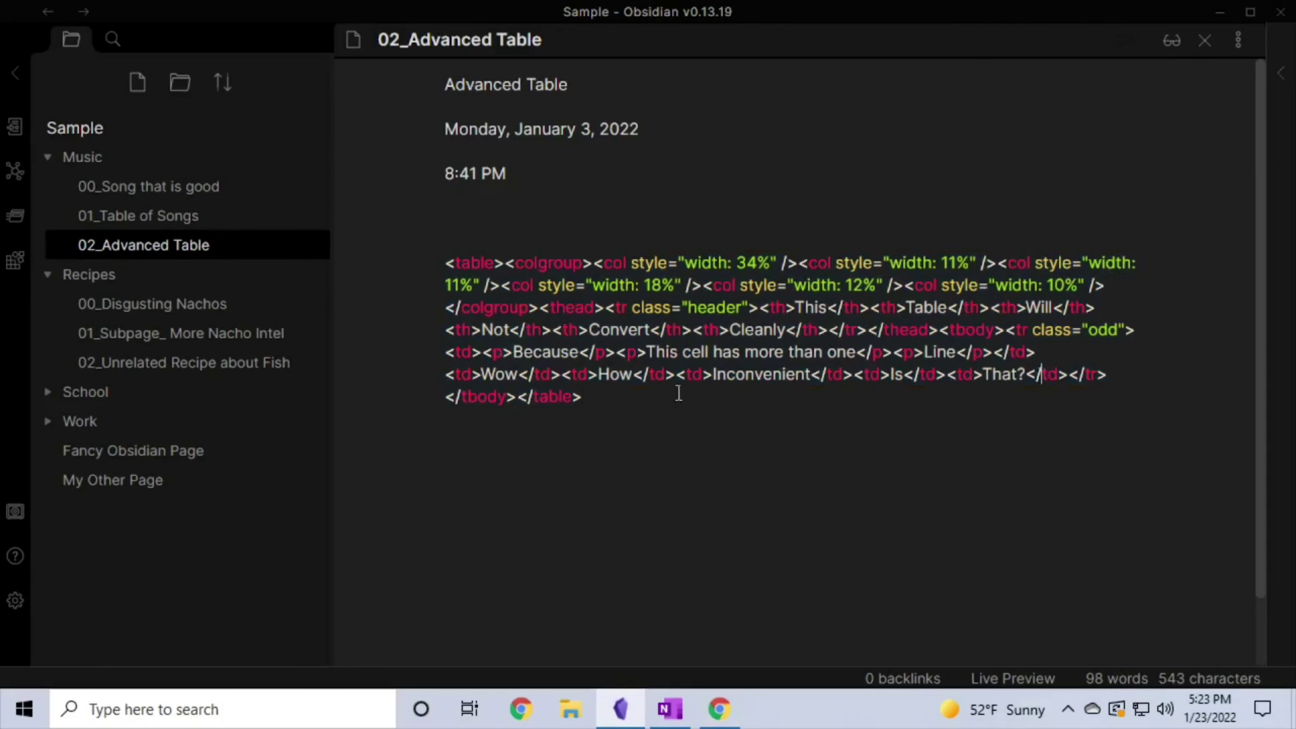
drag(446, 413, 430, 261)
key(ctrl+v)
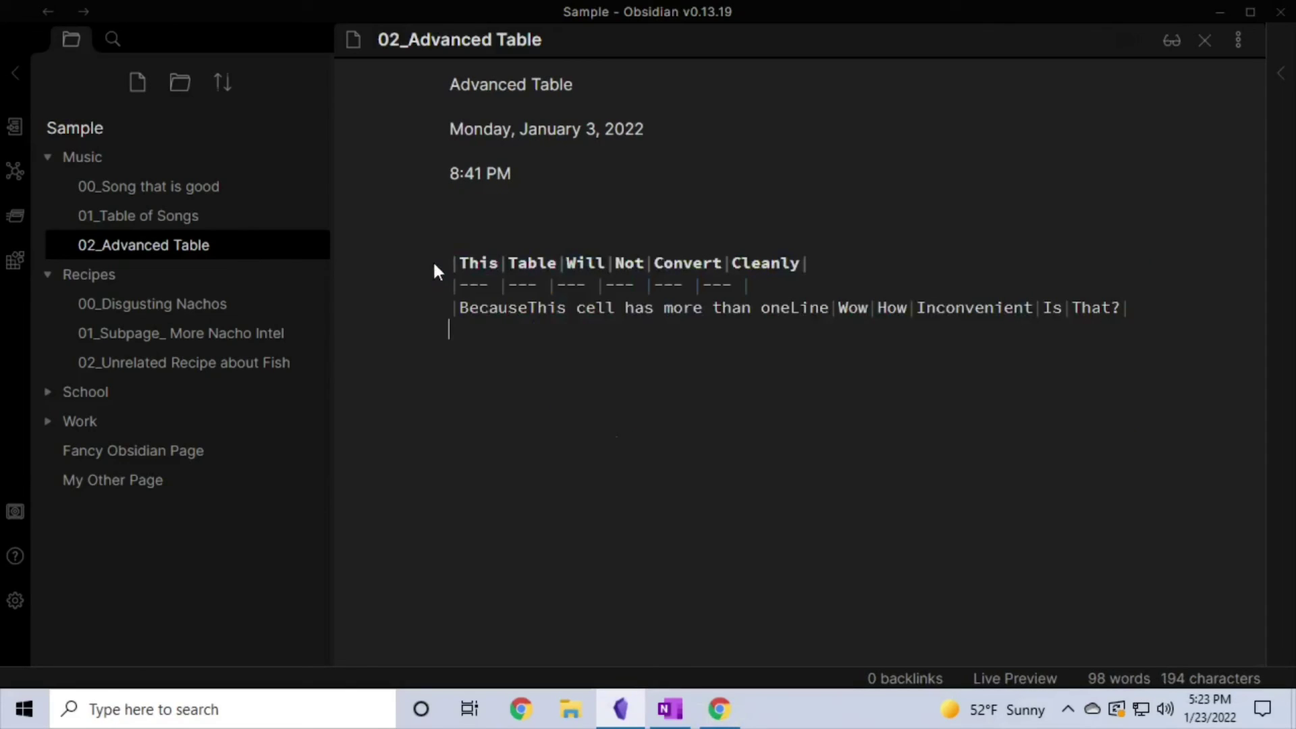
key(ctrl+e)
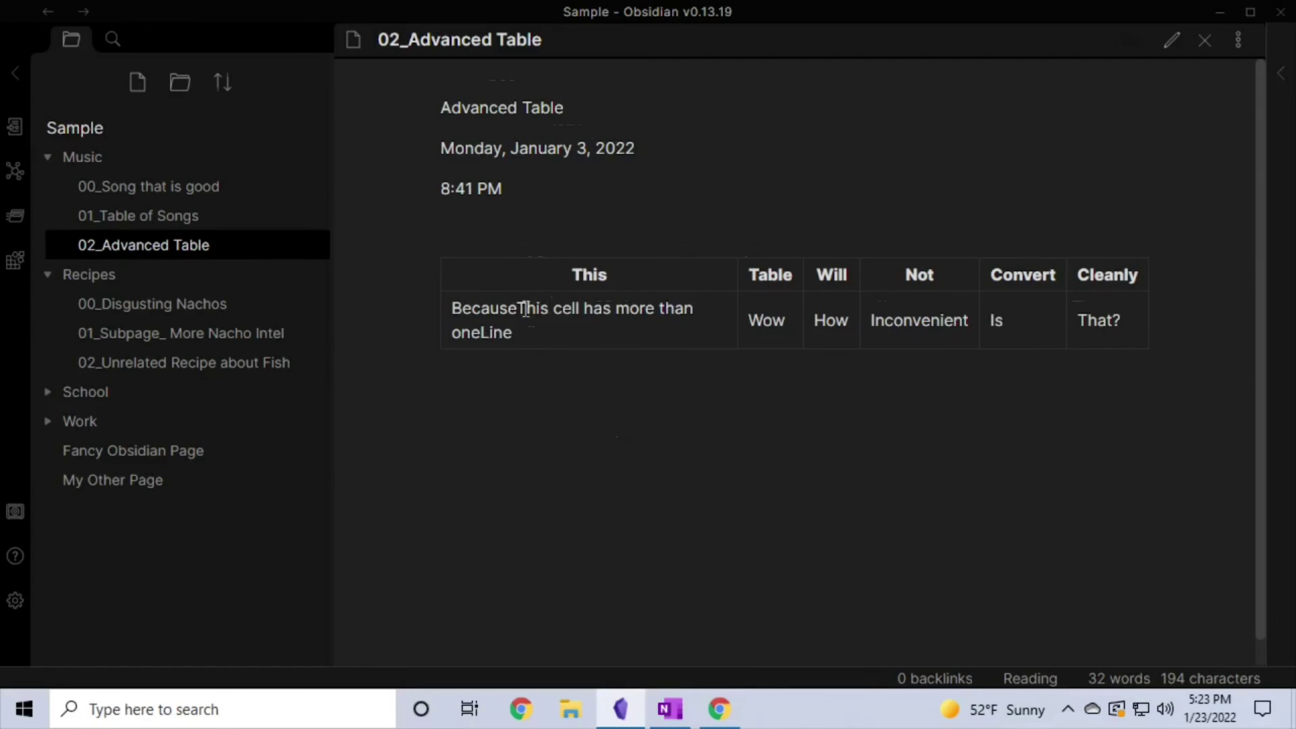
key(ctrl+e)
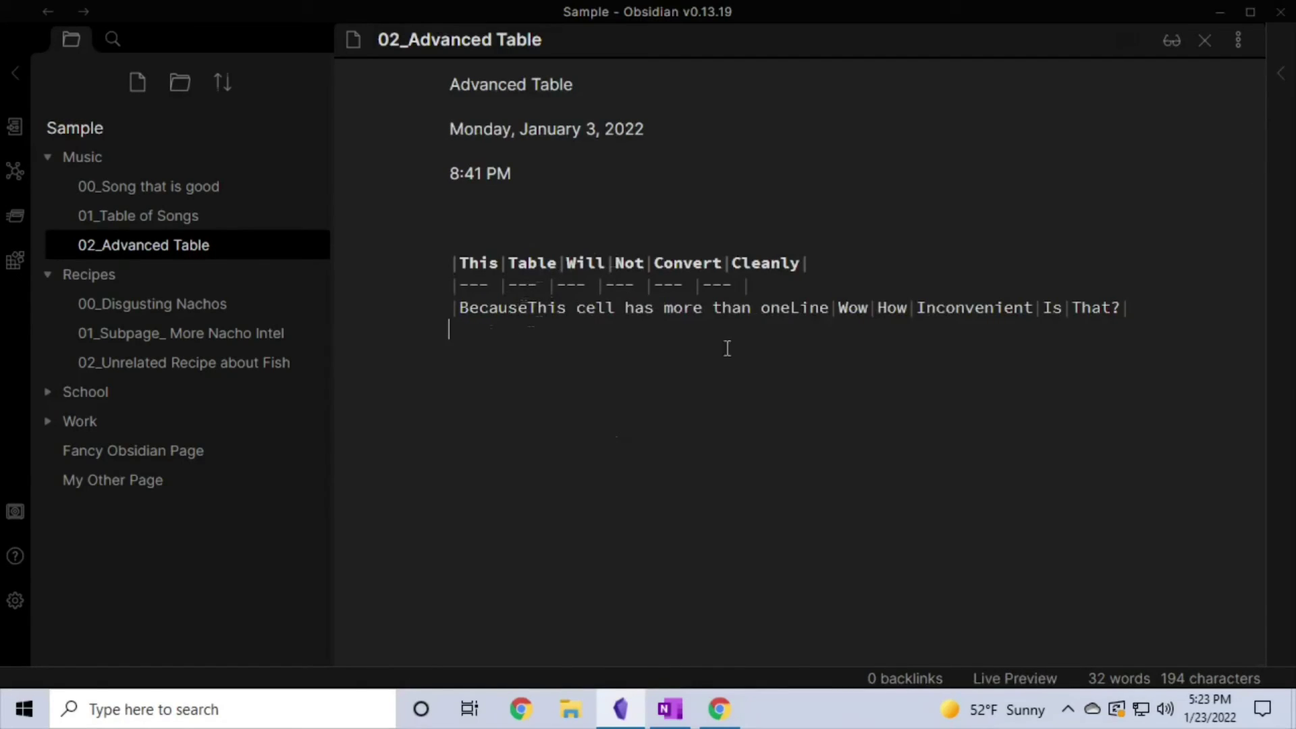